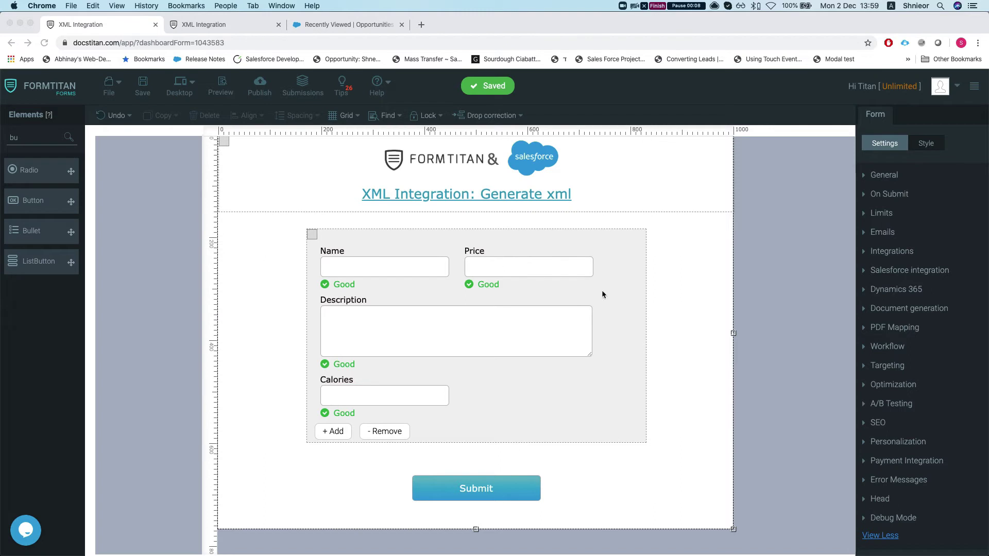
# - Switch to the code editor and examine the breakfast_menu and food elements in note.xml, then return to the form builder
pyautogui.moveTo(988, 6); pyautogui.dragTo(473, 4)
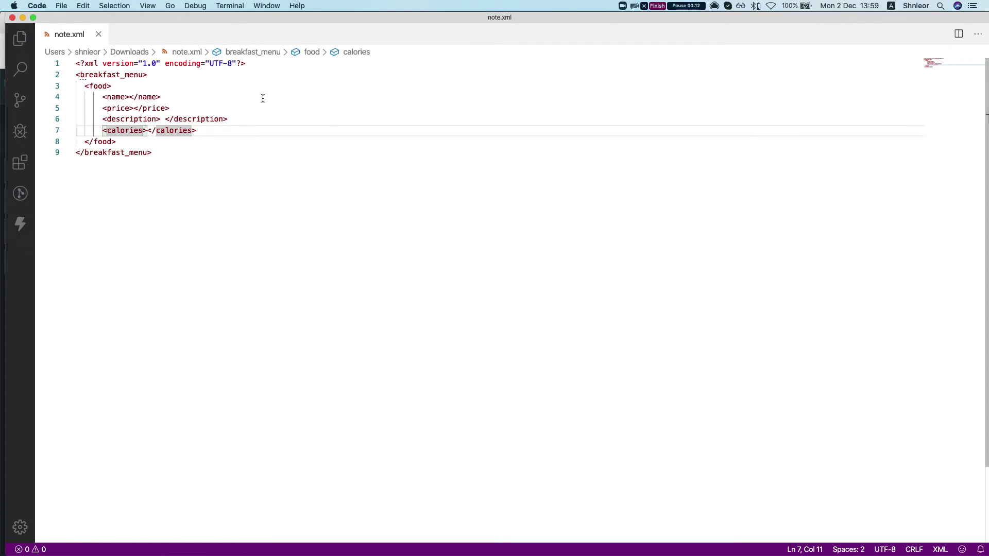
pyautogui.doubleClick(97, 75)
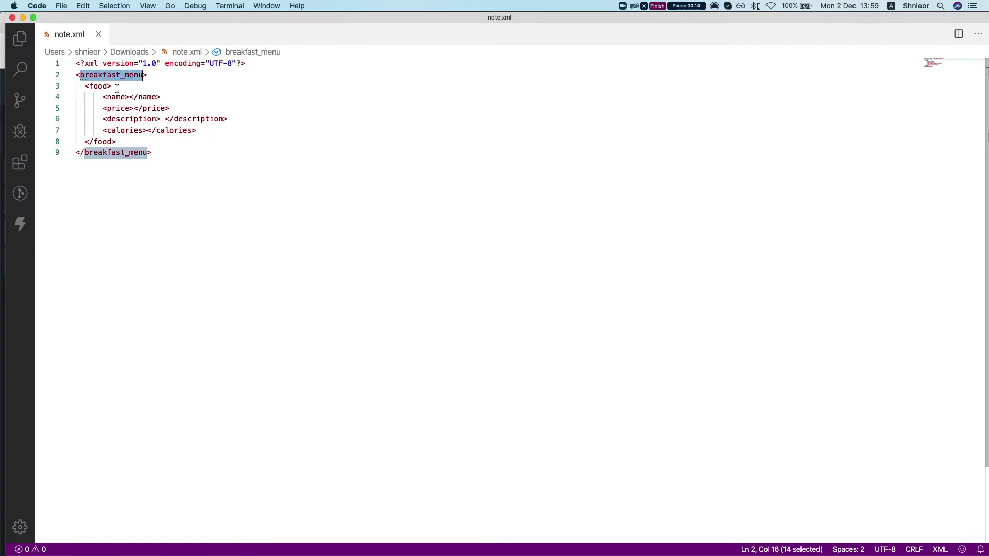
pyautogui.click(103, 87)
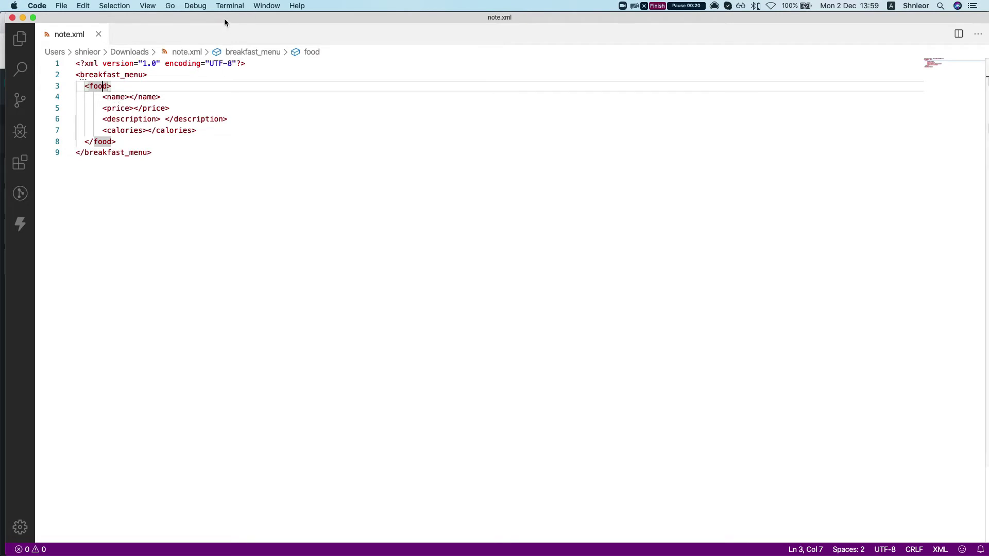
pyautogui.moveTo(224, 18); pyautogui.dragTo(988, 20)
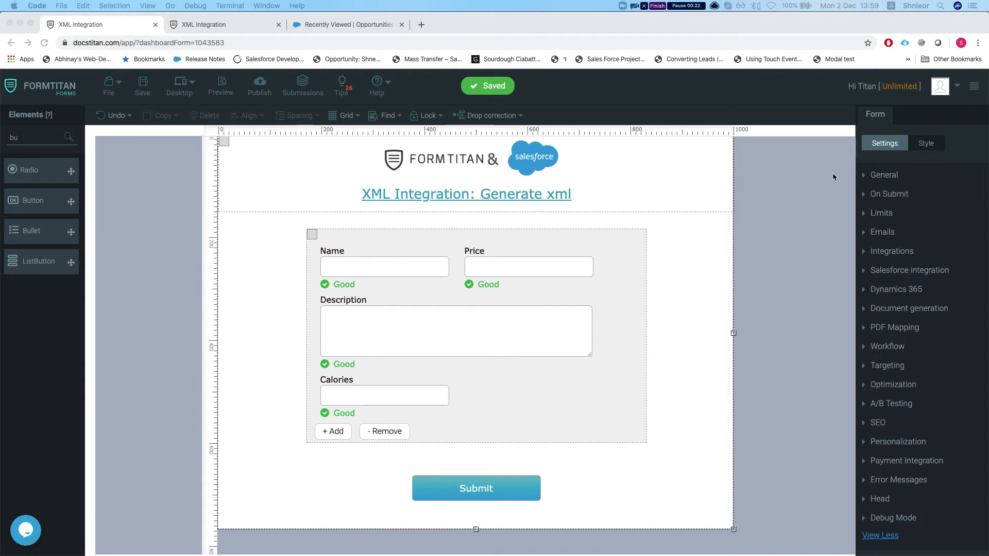
# - Change the label of the repeated section that holds the menu fields to "Food Section"
pyautogui.click(458, 241)
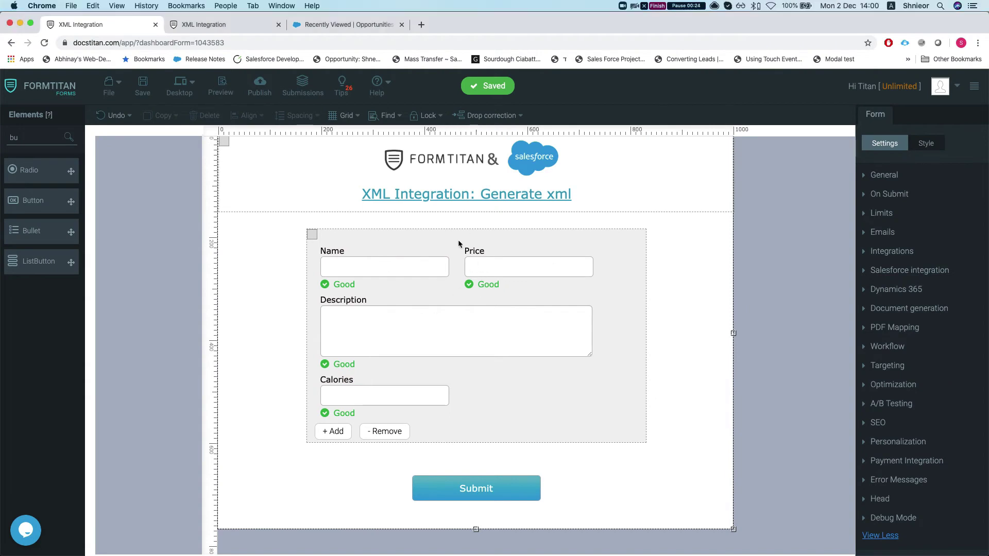
pyautogui.click(390, 243)
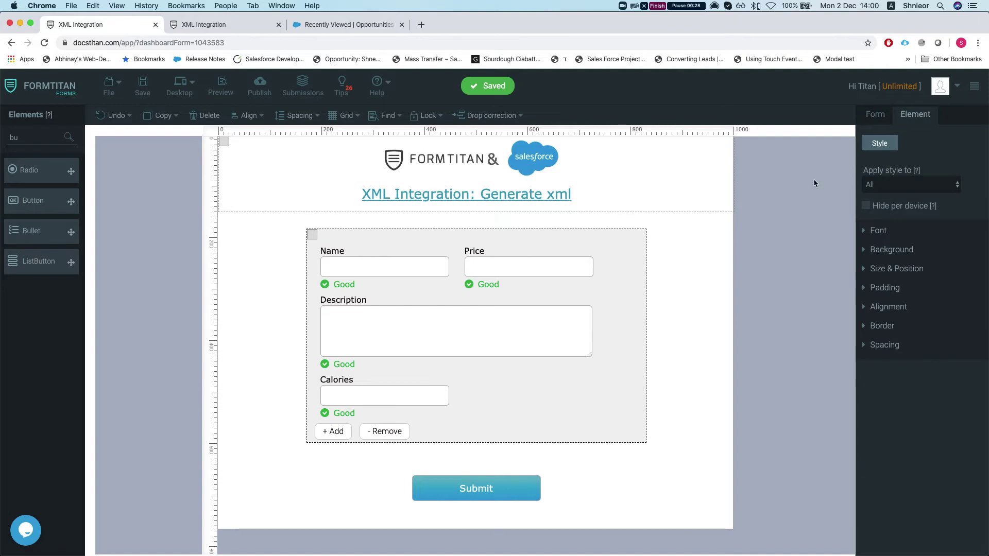
pyautogui.click(695, 337)
pyautogui.click(632, 358)
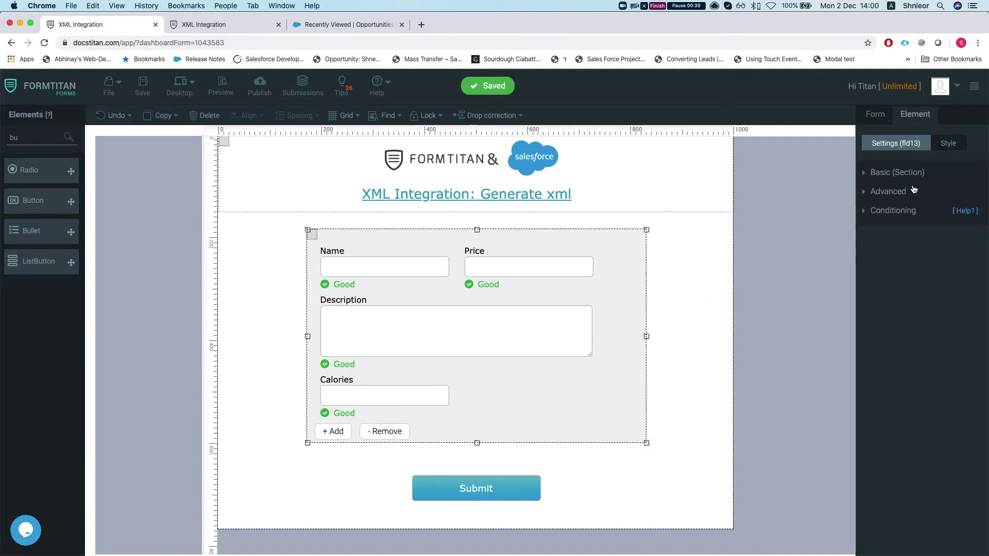
pyautogui.click(902, 175)
pyautogui.doubleClick(877, 210)
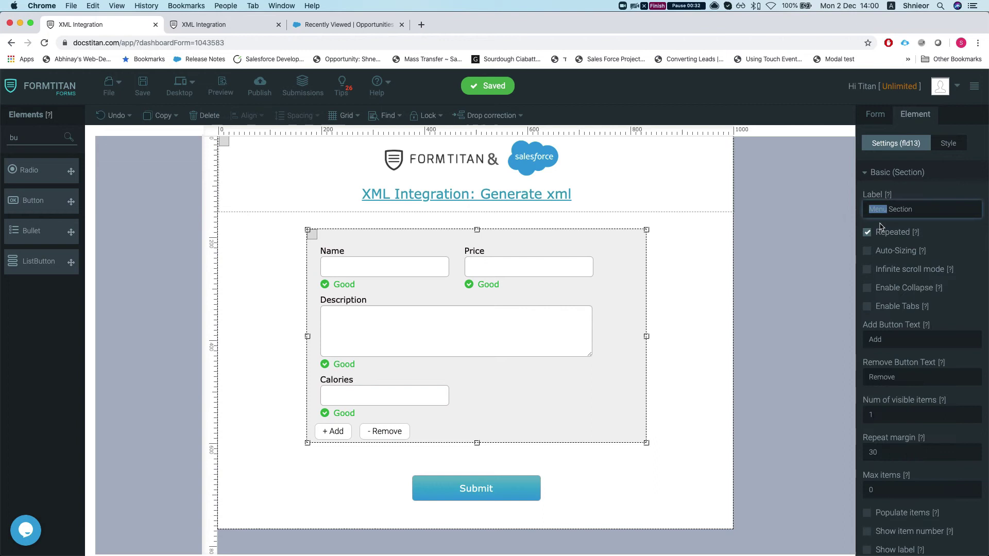
pyautogui.write('Food')
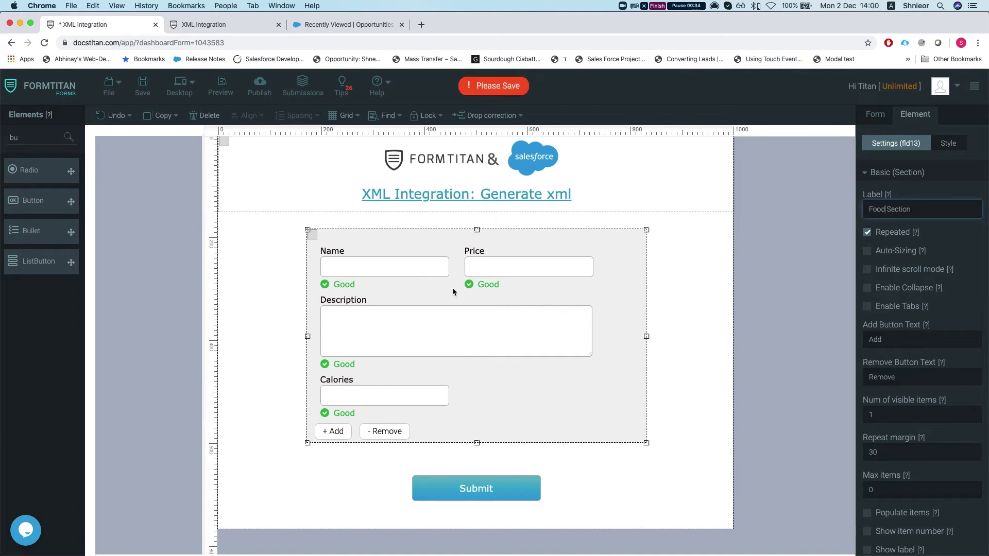
pyautogui.click(454, 290)
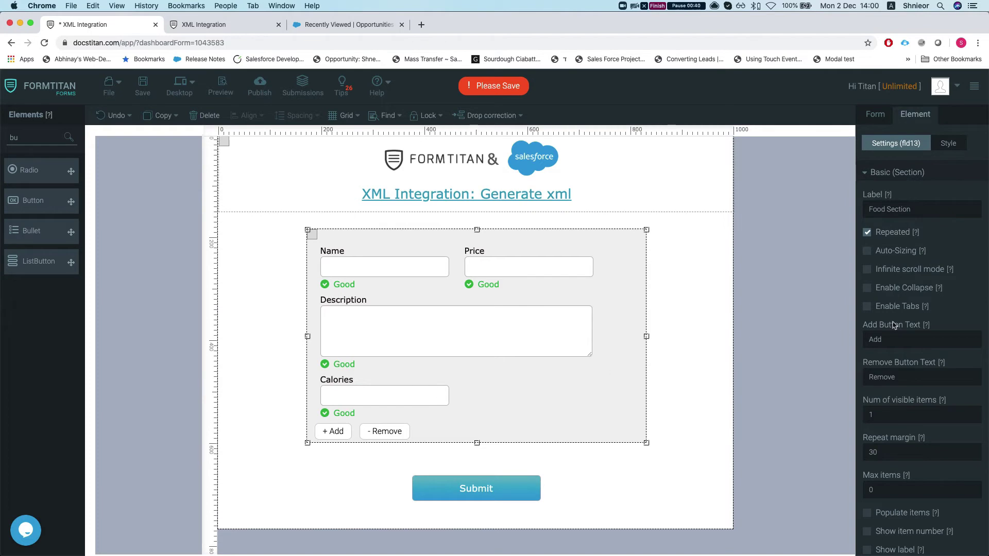
# - Open the XML platform in the form's push notification integrations and upload note.xml as its template file
pyautogui.click(887, 112)
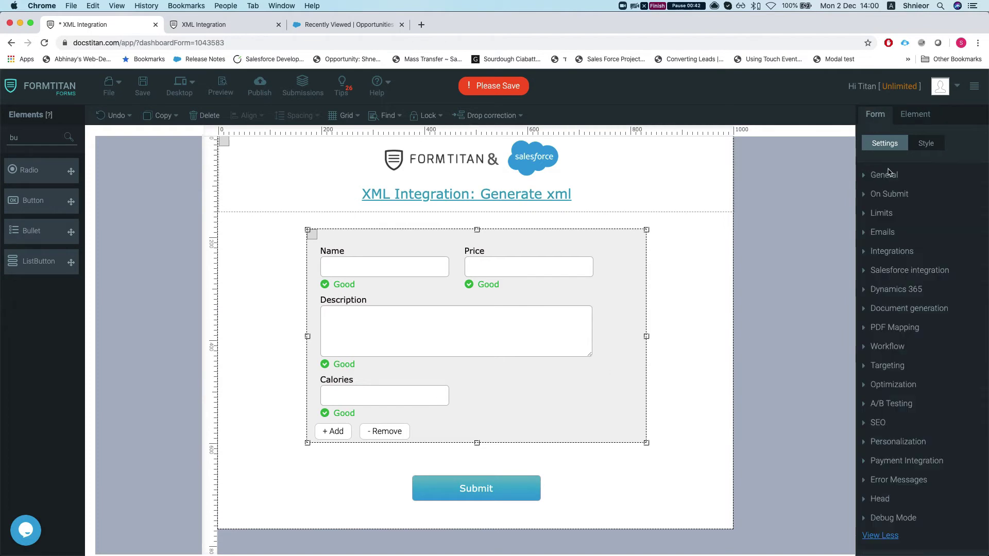
pyautogui.click(893, 252)
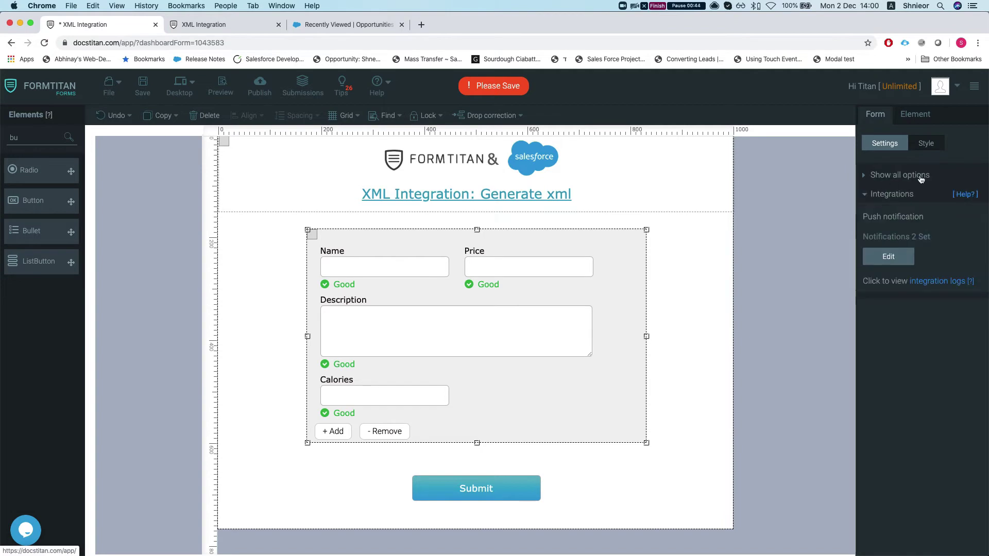
pyautogui.click(889, 256)
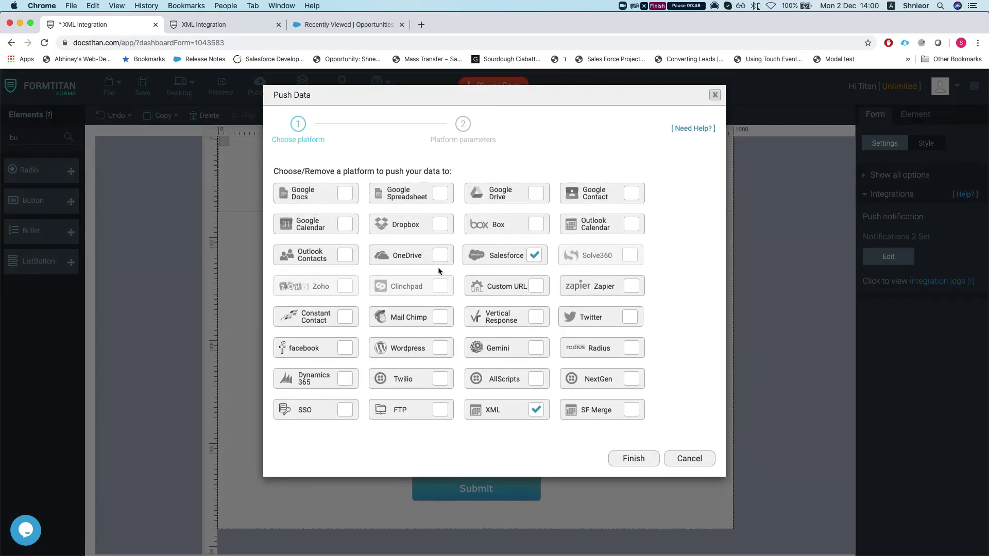
pyautogui.click(493, 410)
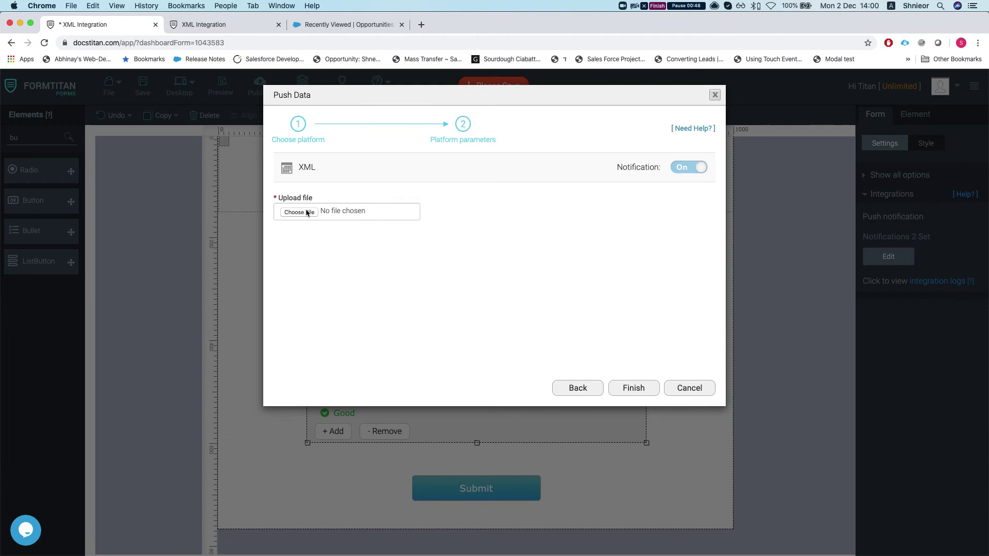
pyautogui.click(359, 205)
pyautogui.doubleClick(416, 102)
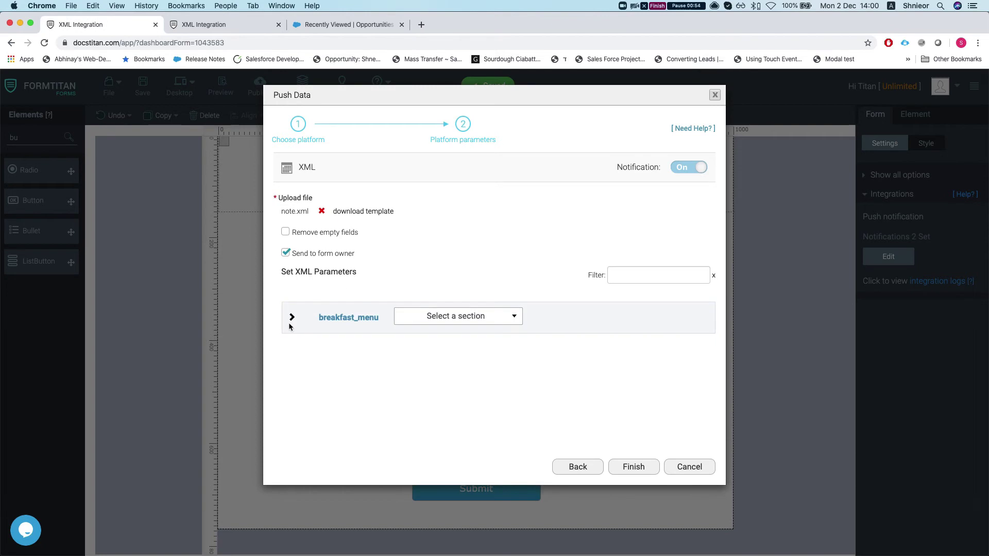
# - Expand the breakfast_menu and food nodes in the XML parameters and map food to Food Section
pyautogui.click(291, 319)
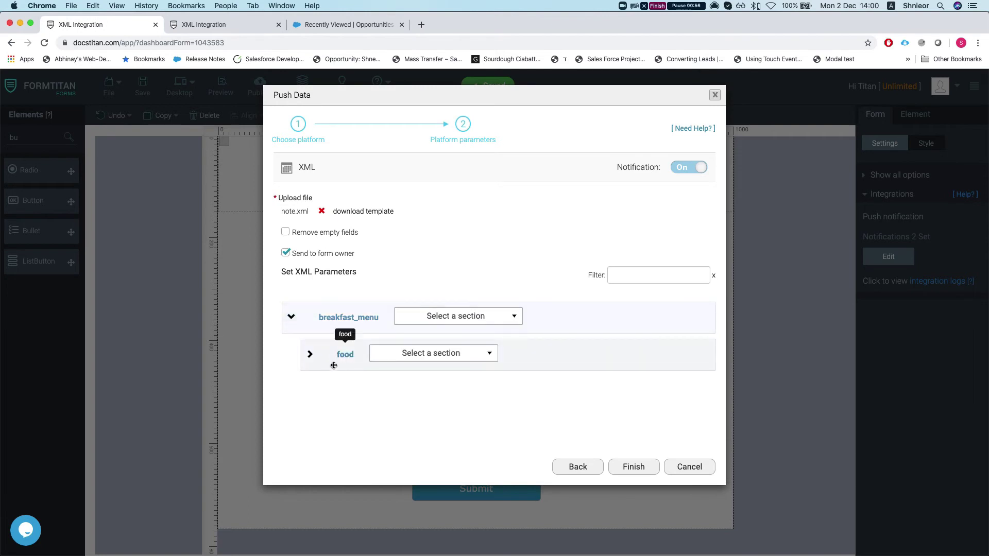
pyautogui.click(311, 355)
pyautogui.scroll(-1, 431, 335)
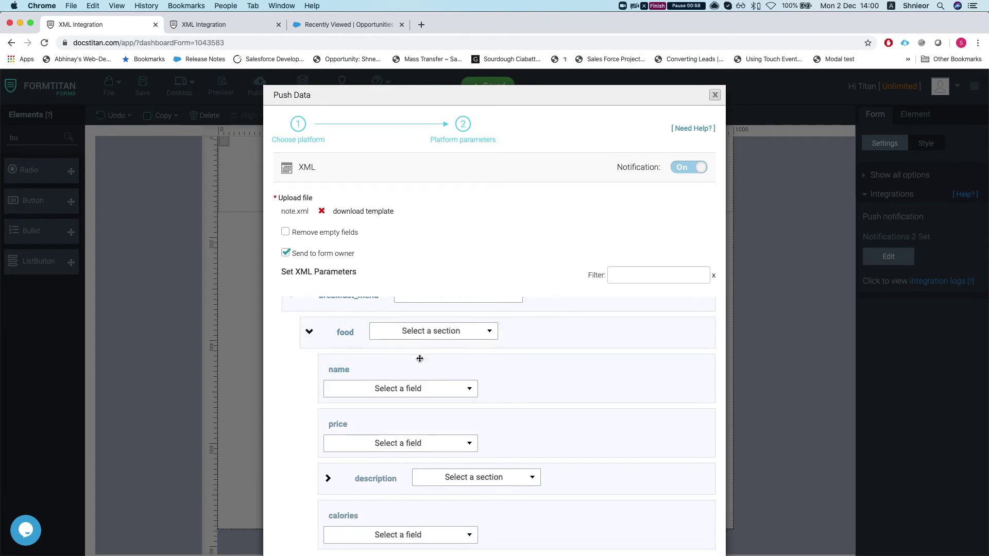
pyautogui.click(435, 340)
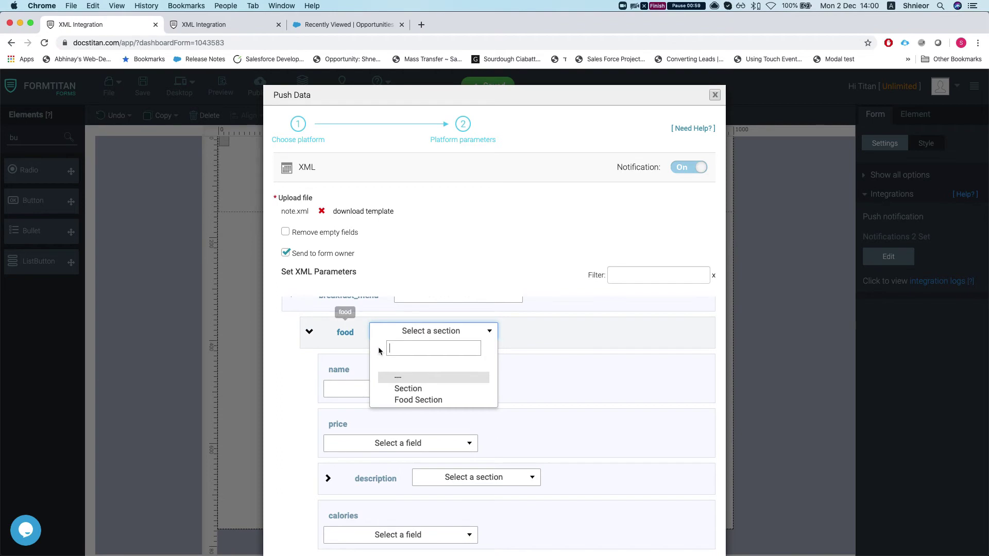
pyautogui.click(415, 403)
# - Map the XML name element to the Name field and the price element to the Price field
pyautogui.click(389, 394)
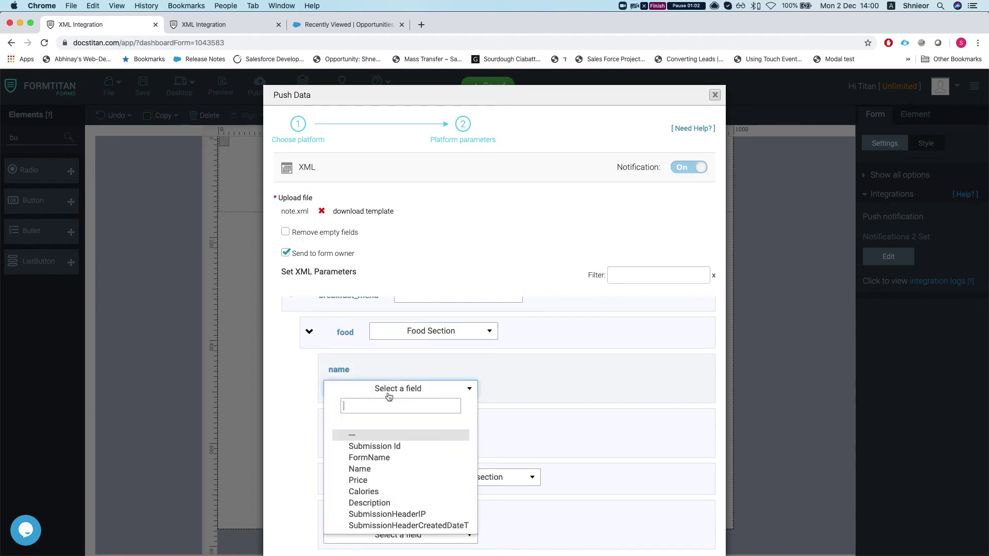
pyautogui.write('name')
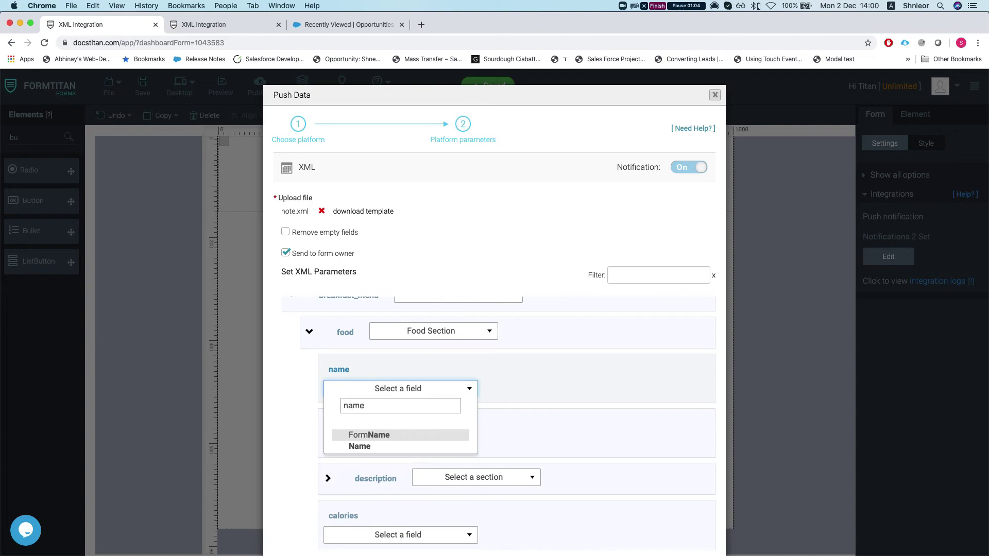
pyautogui.press('Down')
pyautogui.press('Return')
pyautogui.scroll(-1, 336, 387)
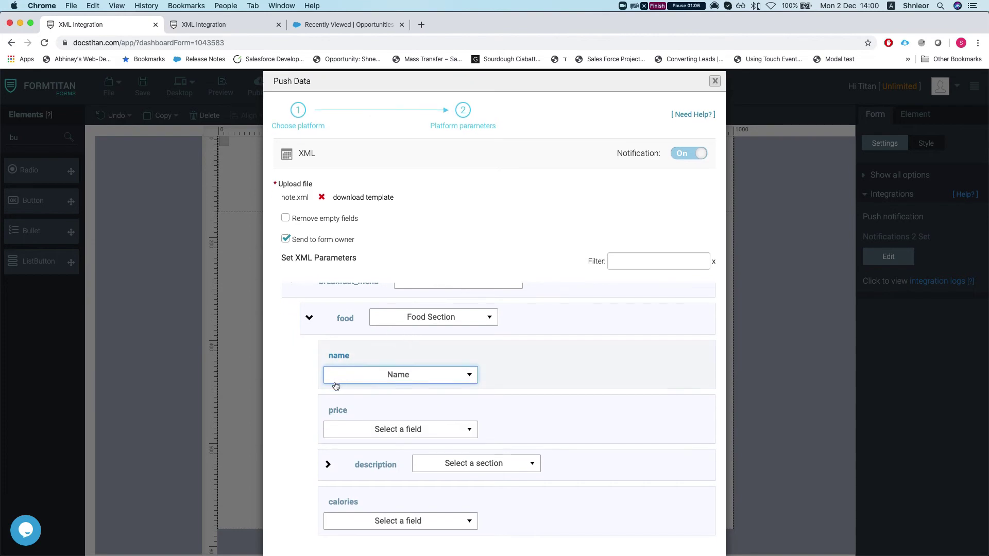
pyautogui.scroll(-3, 340, 361)
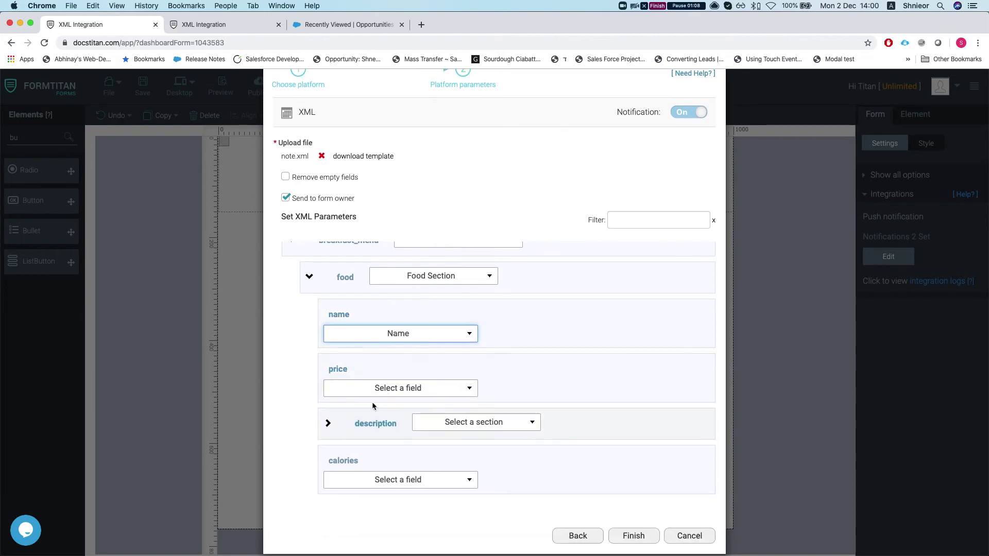
pyautogui.click(367, 385)
pyautogui.write('pric')
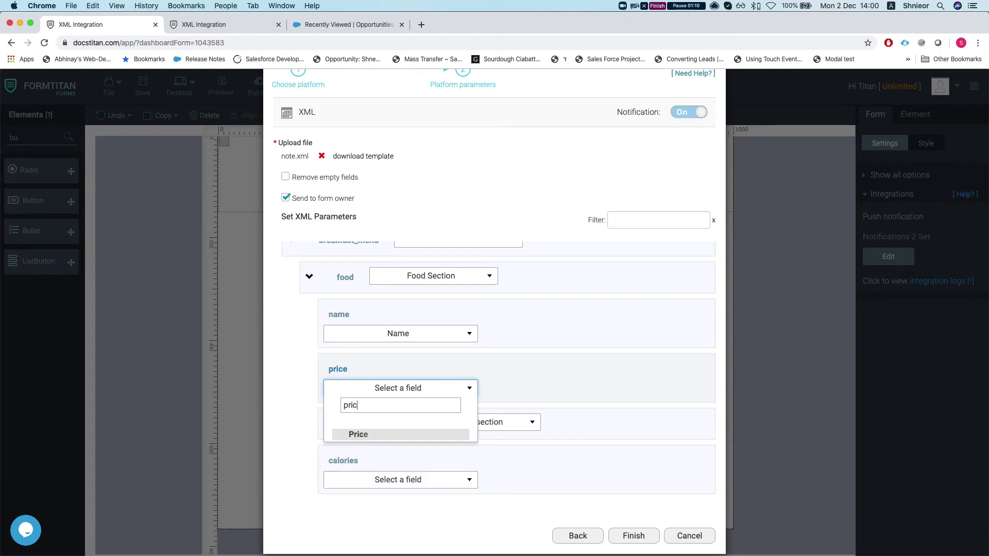
pyautogui.press('Return')
# - Expand the description node and map its Text element to the Description field
pyautogui.scroll(-1, 398, 397)
pyautogui.click(396, 410)
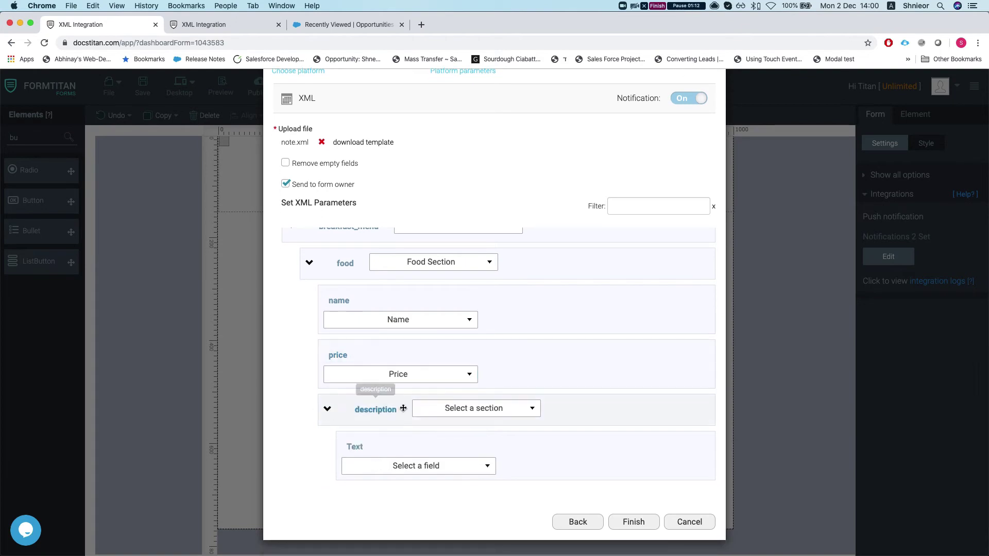
pyautogui.scroll(-2, 412, 412)
pyautogui.click(428, 418)
pyautogui.write('des')
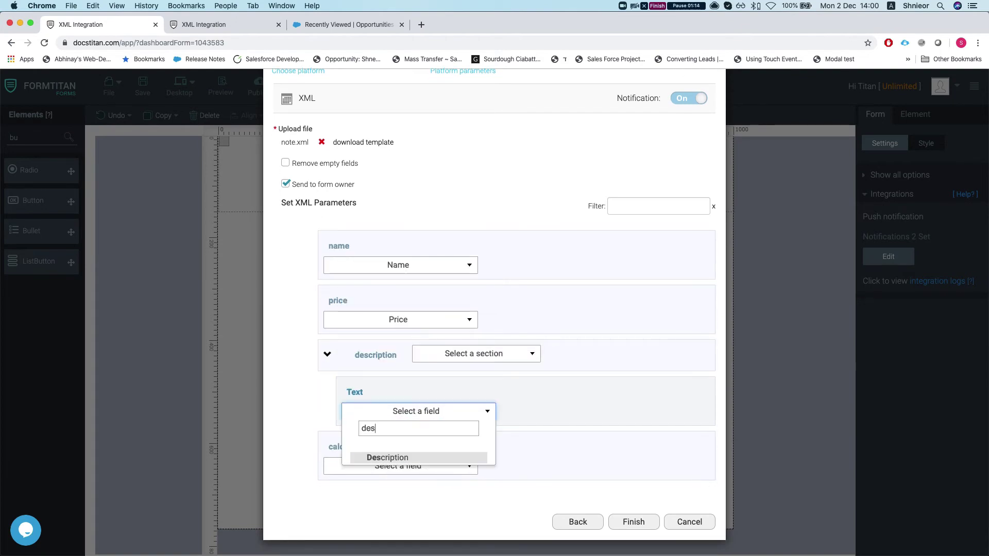
pyautogui.write('c')
pyautogui.click(402, 457)
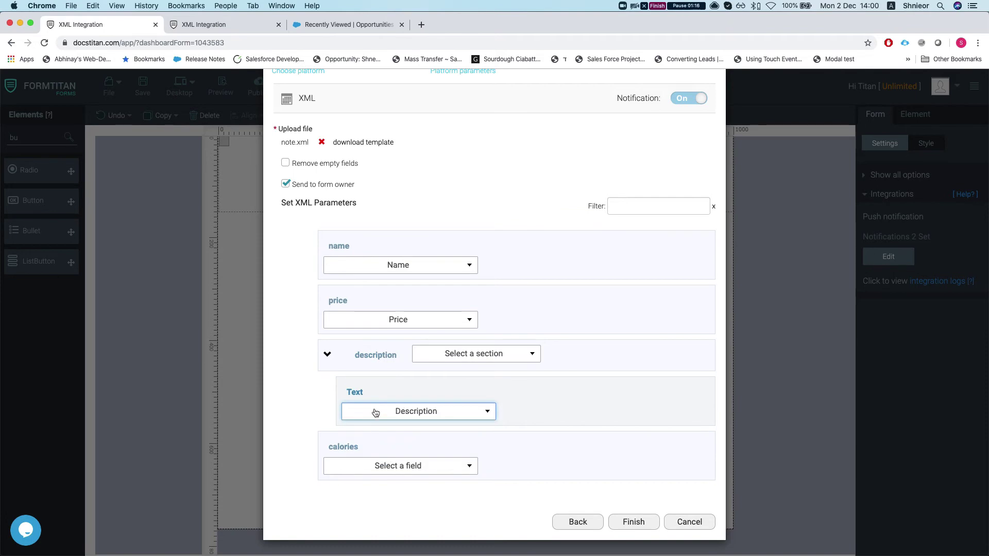
# - Map the calories element to the Calories field and finish the XML integration setup
pyautogui.click(400, 466)
pyautogui.write('ca')
pyautogui.scroll(-1, 400, 428)
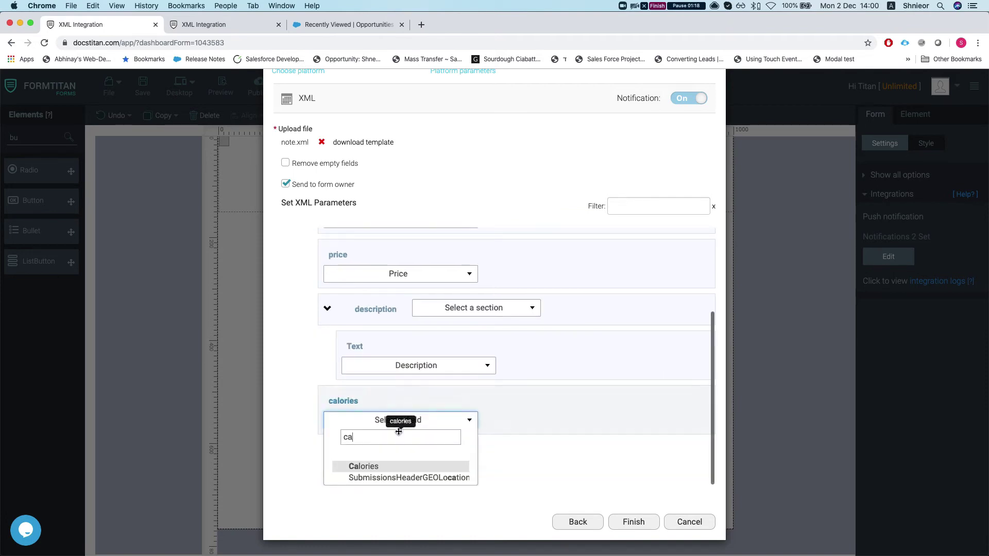
pyautogui.click(391, 466)
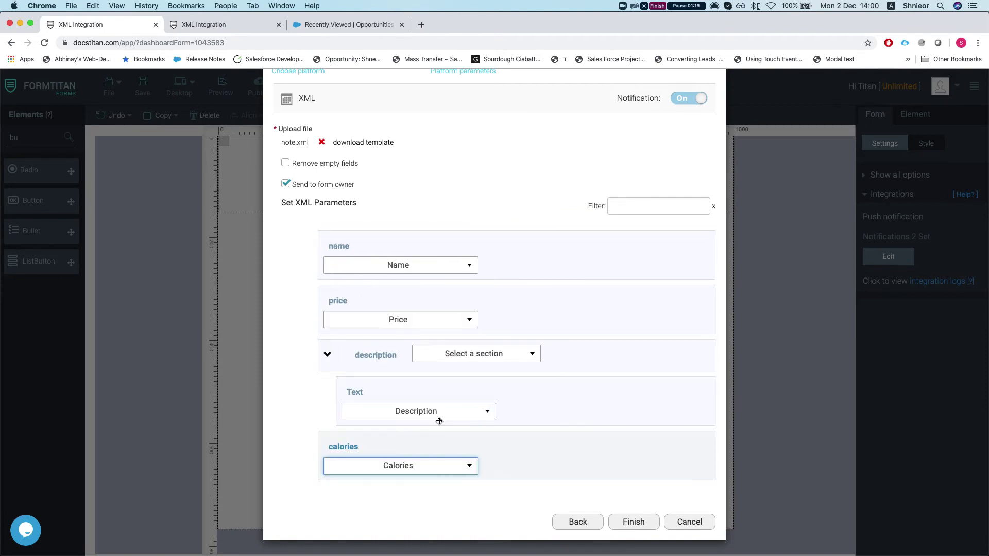
pyautogui.click(633, 521)
# - Save the form and open its published version in the browser
pyautogui.click(143, 86)
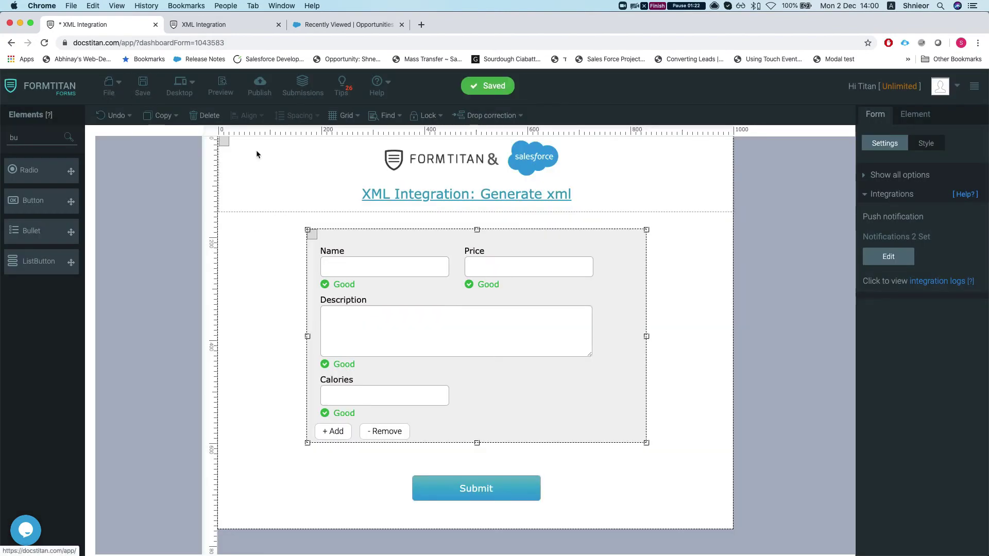
pyautogui.click(248, 93)
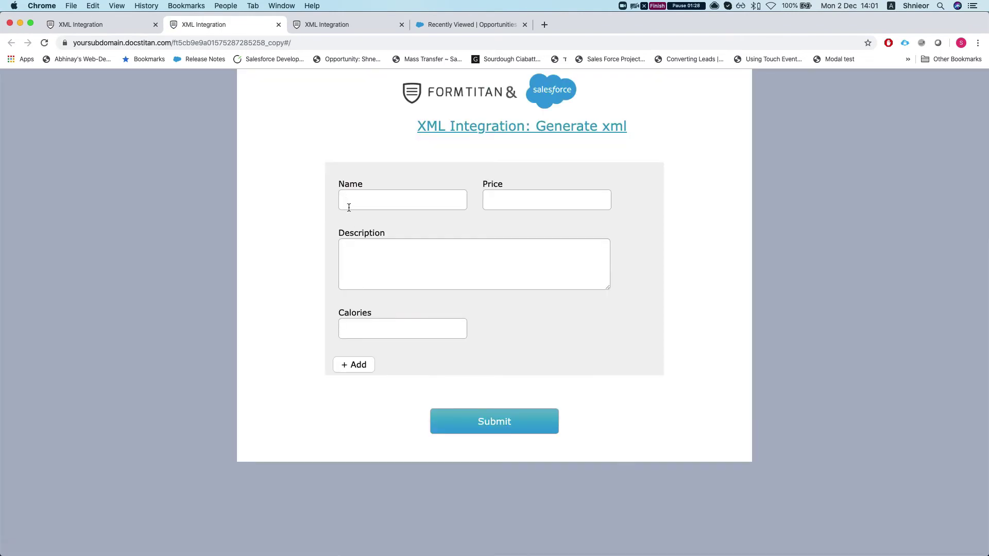
# - Fill the first food item with name "bla", price 5, description "some desc" and calories 44, copying the description text
pyautogui.press('Tab')
pyautogui.write('5')
pyautogui.press('super+a')
pyautogui.press('super+c')
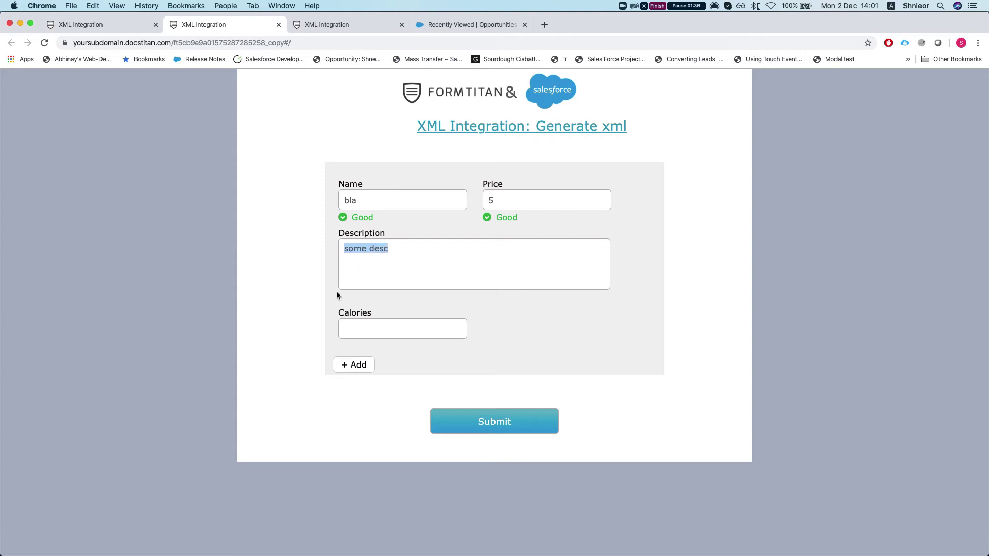
pyautogui.click(404, 324)
pyautogui.write('4')
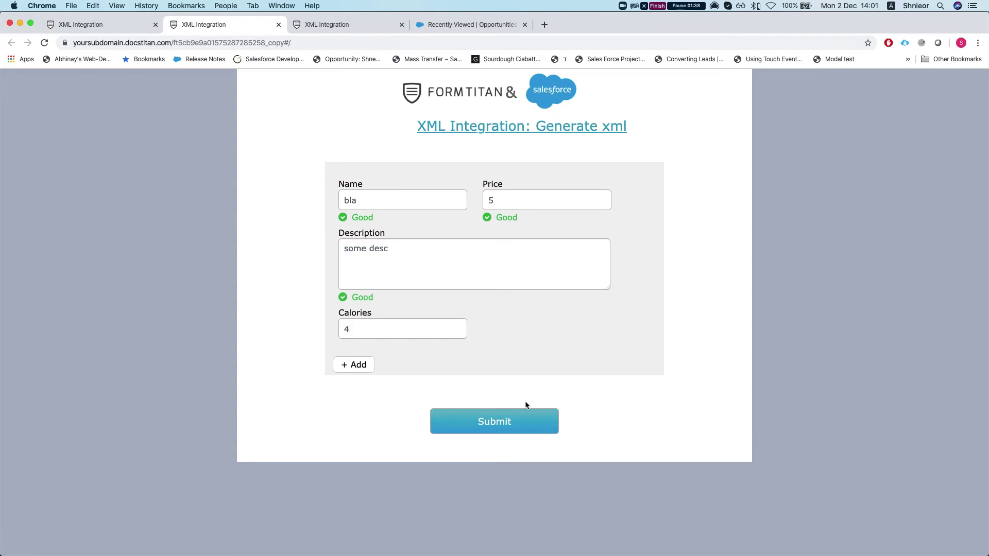
pyautogui.press('BackSpace')
pyautogui.write('44')
# - Add a second food item named "some other food" with price 55, description "some desc 2" and calories 77
pyautogui.click(353, 364)
pyautogui.click(389, 200)
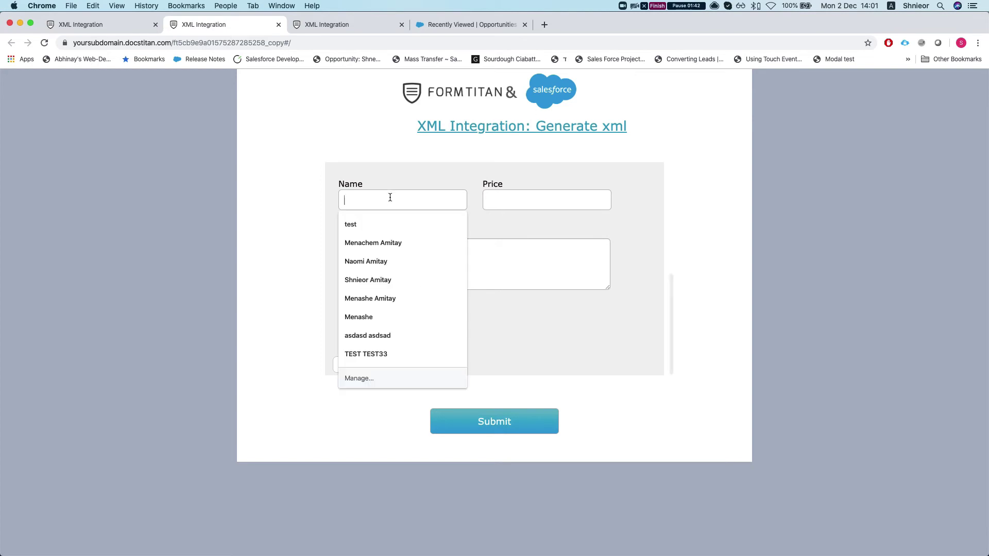
pyautogui.press('super+v')
pyautogui.press('super+z')
pyautogui.click(397, 251)
pyautogui.press('super+v')
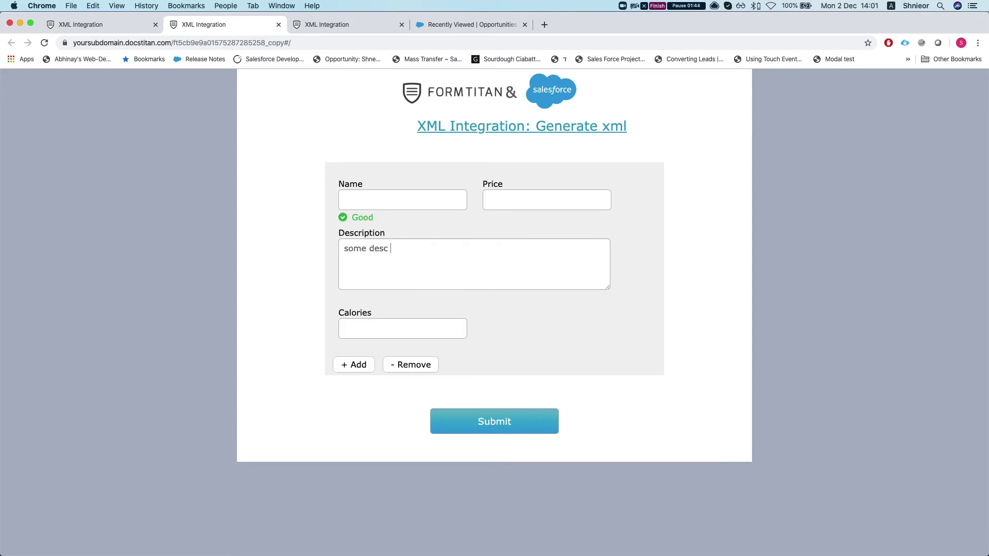
pyautogui.click(386, 207)
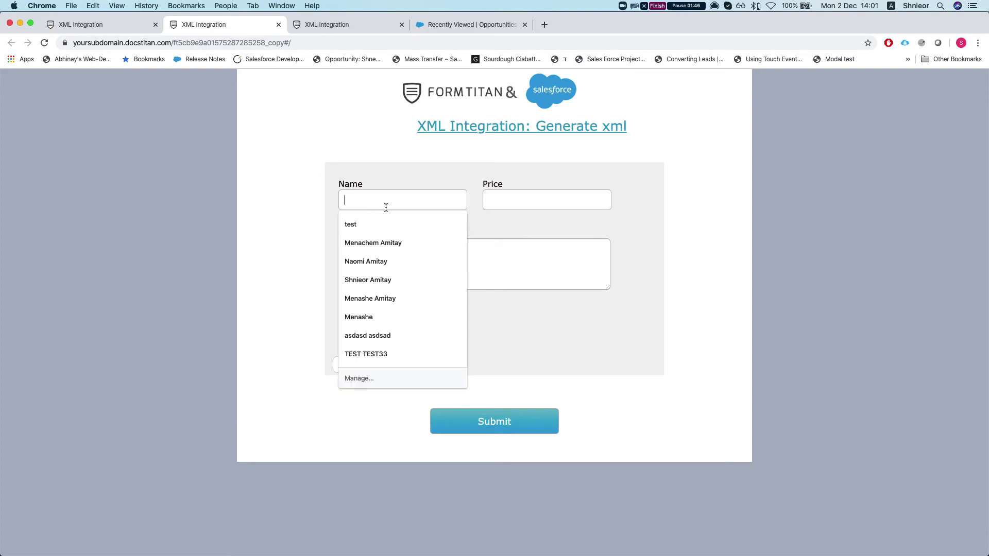
pyautogui.write('some other food')
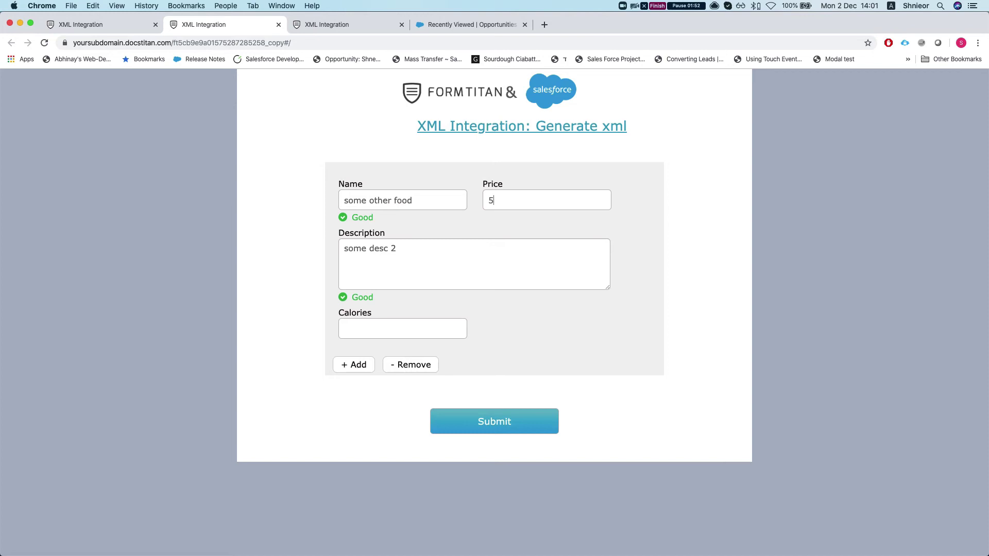
pyautogui.write('5')
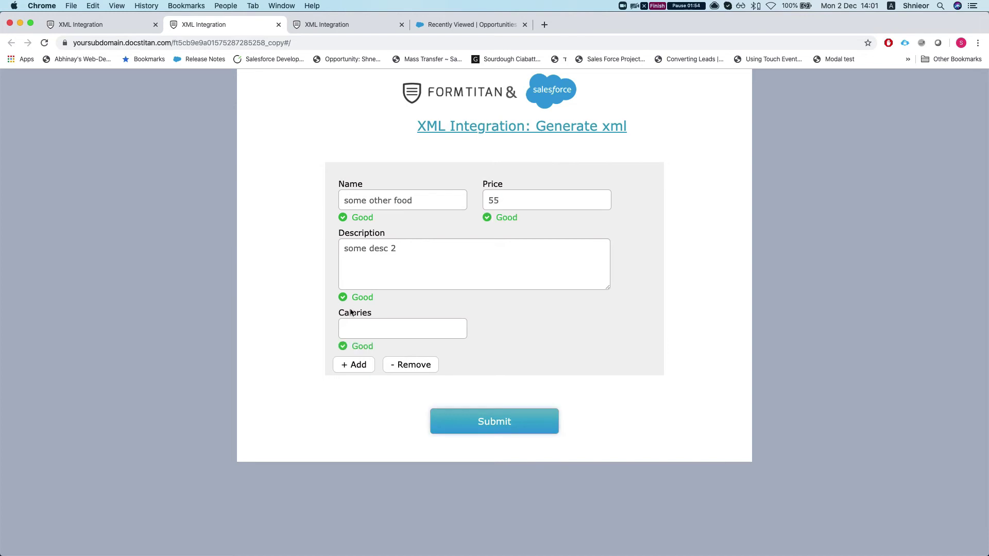
pyautogui.click(368, 324)
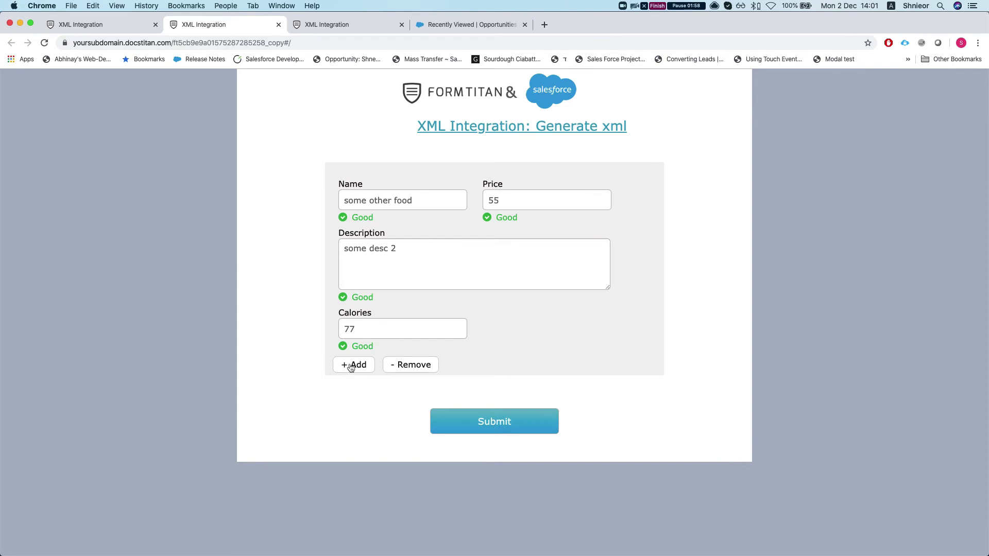
# - Review both food items and submit the form
pyautogui.scroll(3, 387, 329)
pyautogui.scroll(-3, 401, 278)
pyautogui.scroll(5, 512, 305)
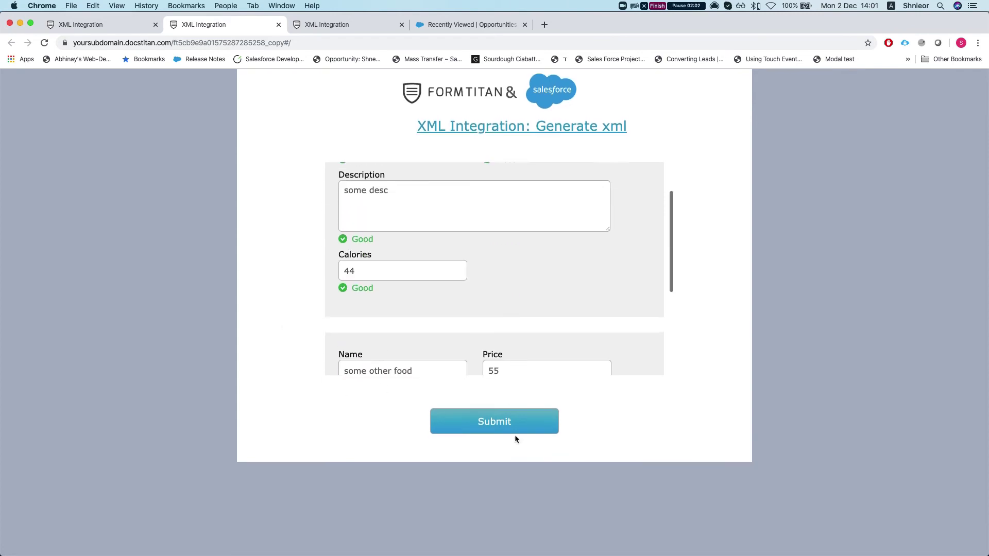
pyautogui.press('Return')
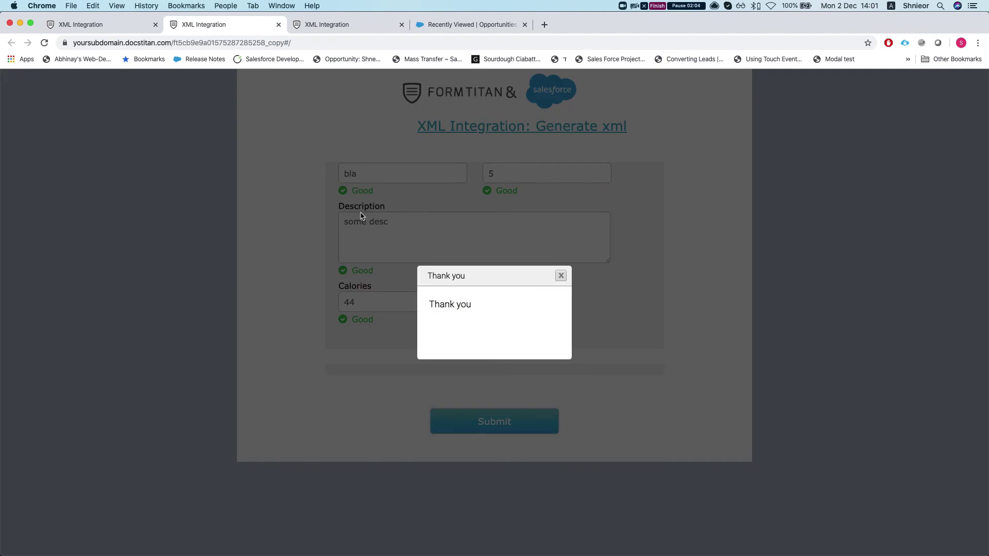
# - Switch to the Gmail window, reload it and return to the inbox
pyautogui.hotkey('ctrl', 'Up')
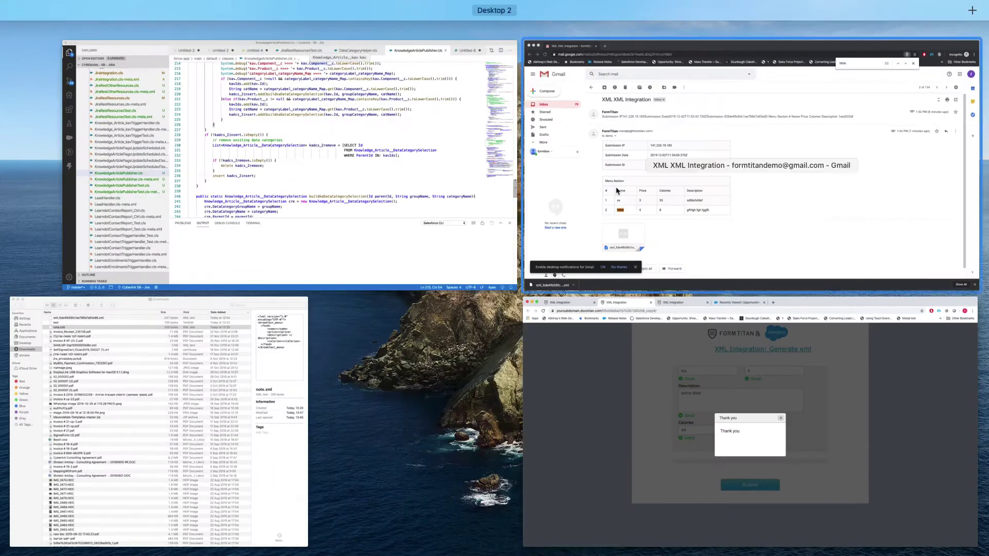
pyautogui.click(546, 220)
pyautogui.scroll(-1, 503, 326)
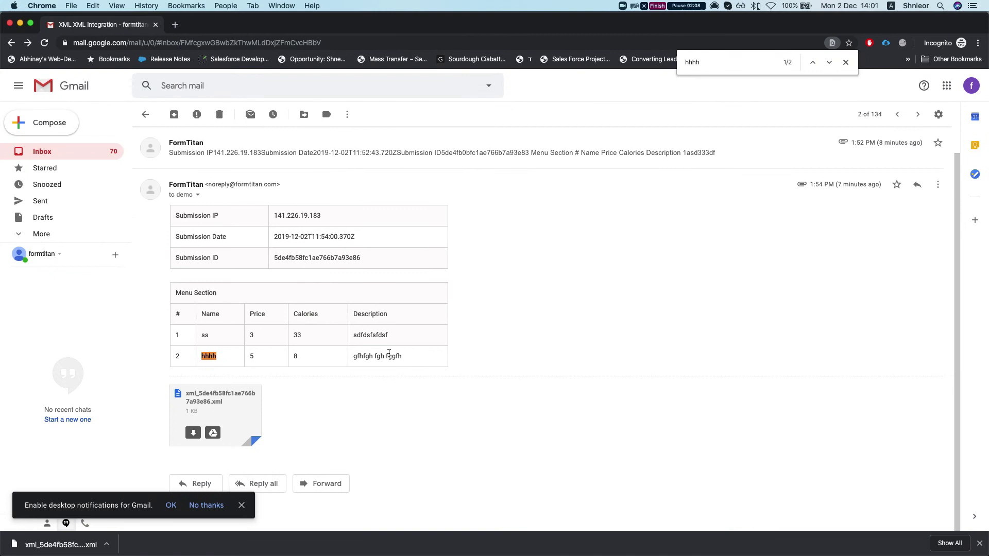
pyautogui.press('super+r')
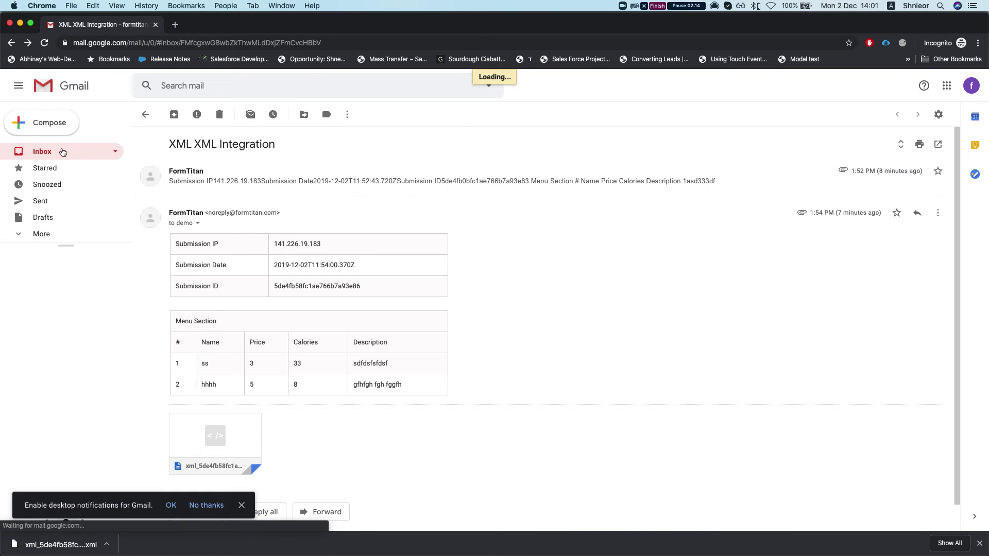
pyautogui.click(56, 153)
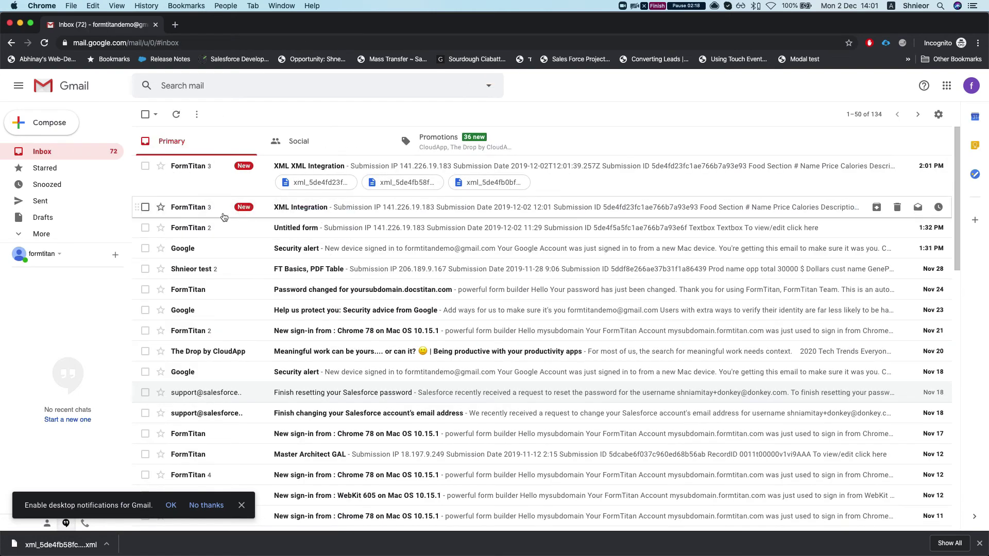
# - Check the new "XML Integration" email, then open the newest "XML XML Integration" email and preview its attached XML file
pyautogui.click(202, 213)
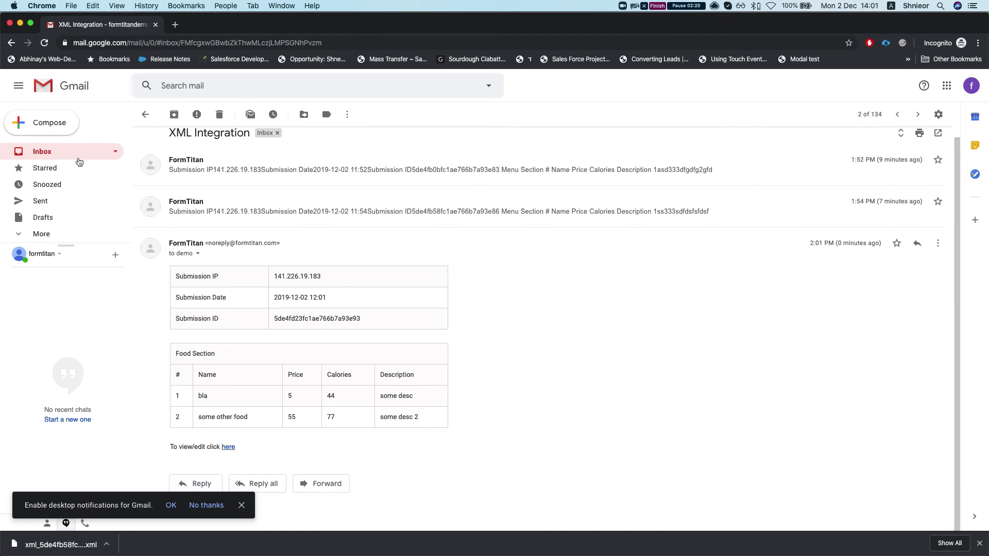
pyautogui.click(72, 158)
pyautogui.click(219, 164)
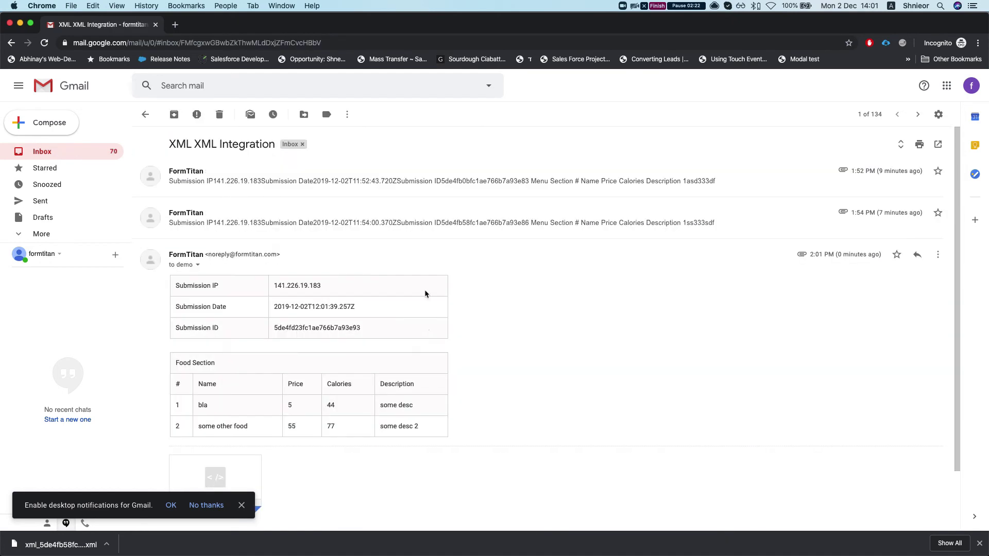
pyautogui.scroll(-2, 426, 293)
pyautogui.moveTo(211, 418)
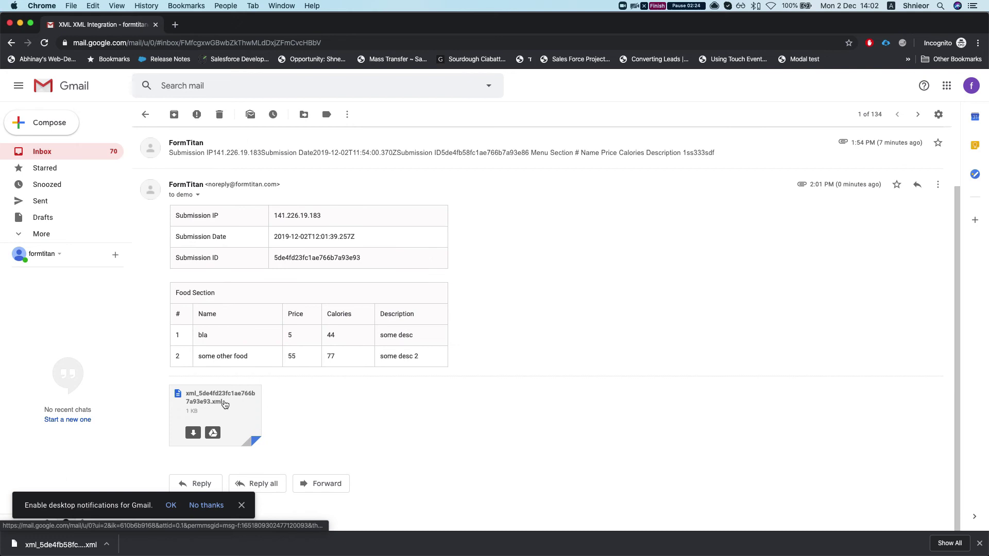
pyautogui.click(222, 402)
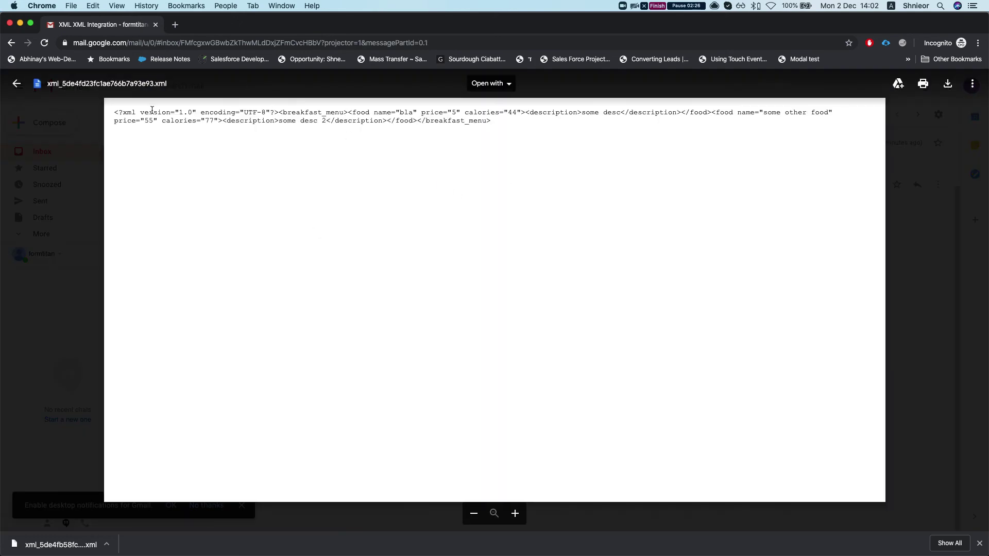
# - Examine the name, price and calories values of both food items in the generated XML
pyautogui.moveTo(168, 112); pyautogui.dragTo(408, 114)
pyautogui.click(409, 113)
pyautogui.moveTo(768, 114); pyautogui.dragTo(834, 112)
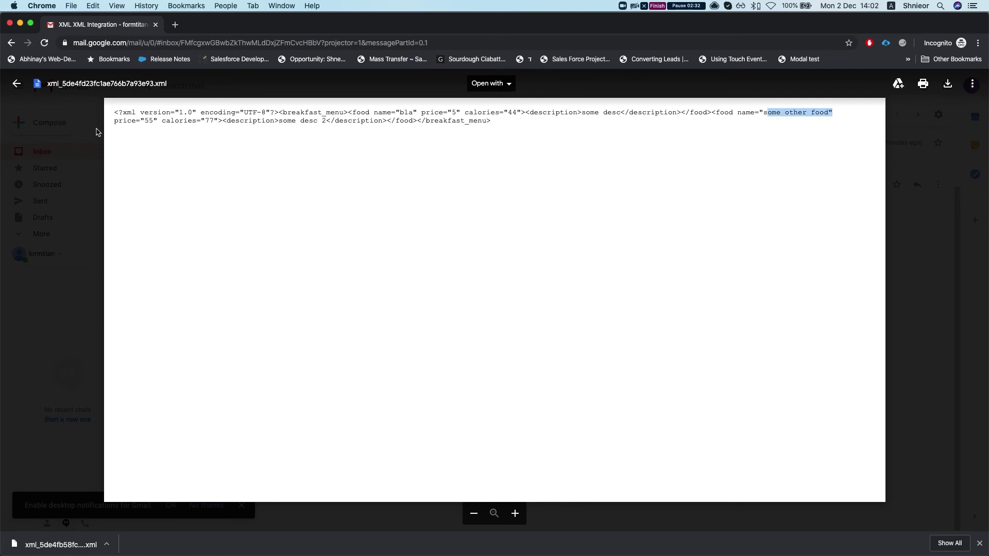
pyautogui.moveTo(132, 120); pyautogui.dragTo(210, 118)
pyautogui.moveTo(210, 118); pyautogui.dragTo(213, 117)
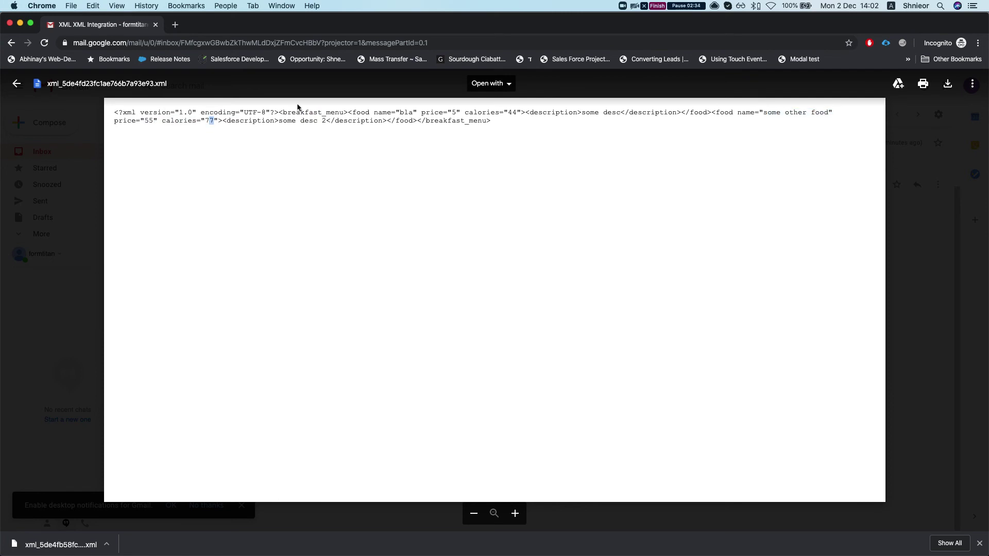
# - Close the attachment preview, return to the published form's browser window and dismiss the thank-you message
pyautogui.click(947, 238)
pyautogui.hotkey('ctrl', 'Up')
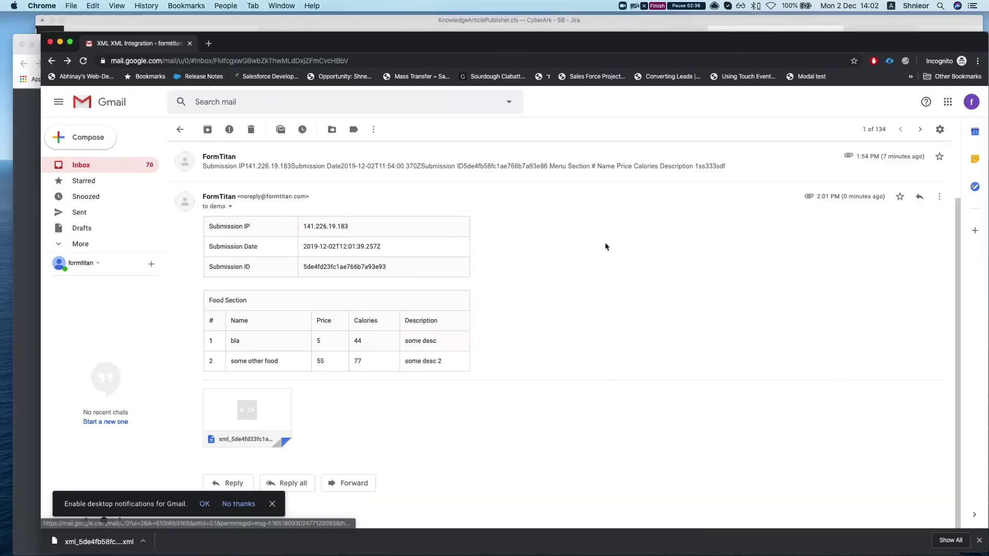
pyautogui.click(401, 441)
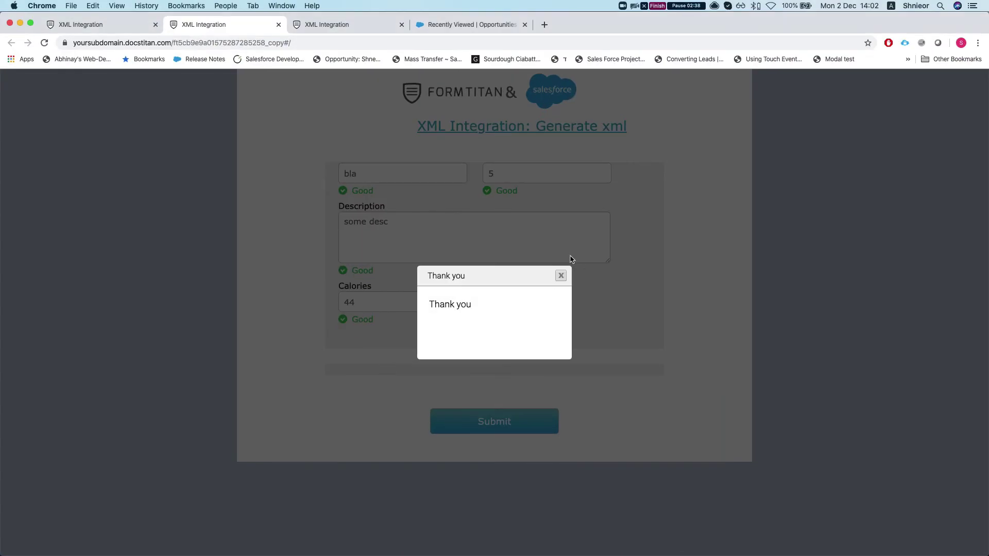
pyautogui.click(561, 276)
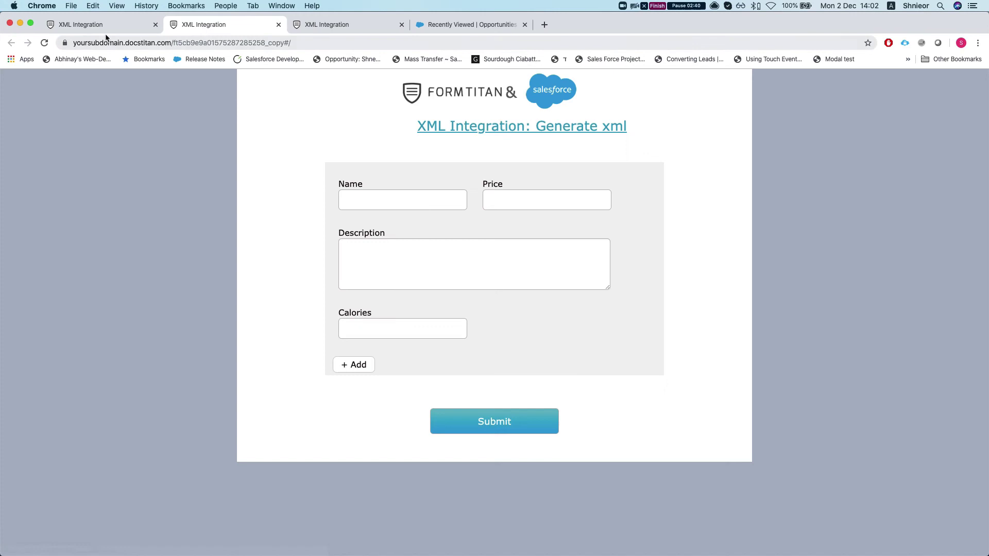
# - Return to the form editor, close the publish dialog and open the Push to Salesforce integration for editing
pyautogui.click(109, 26)
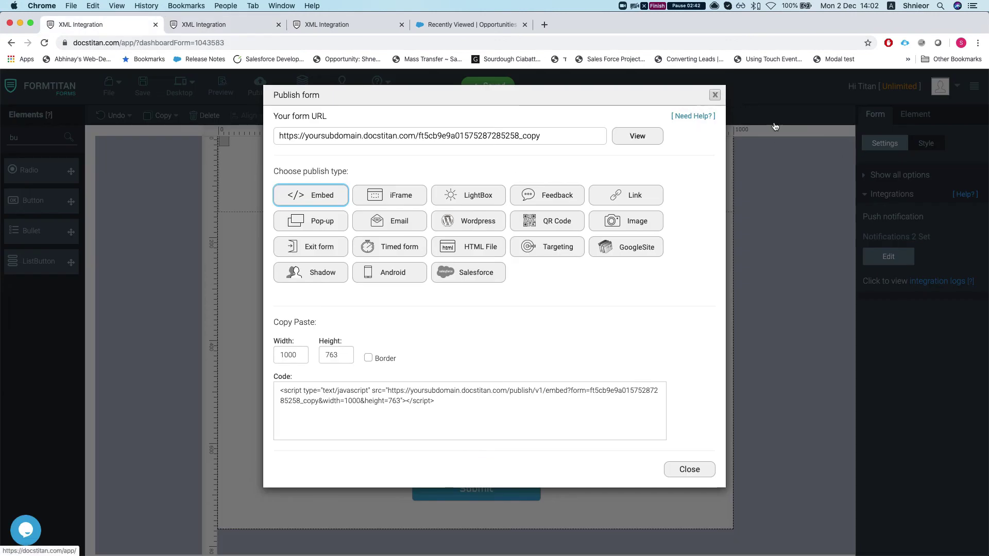
pyautogui.click(716, 96)
pyautogui.click(903, 200)
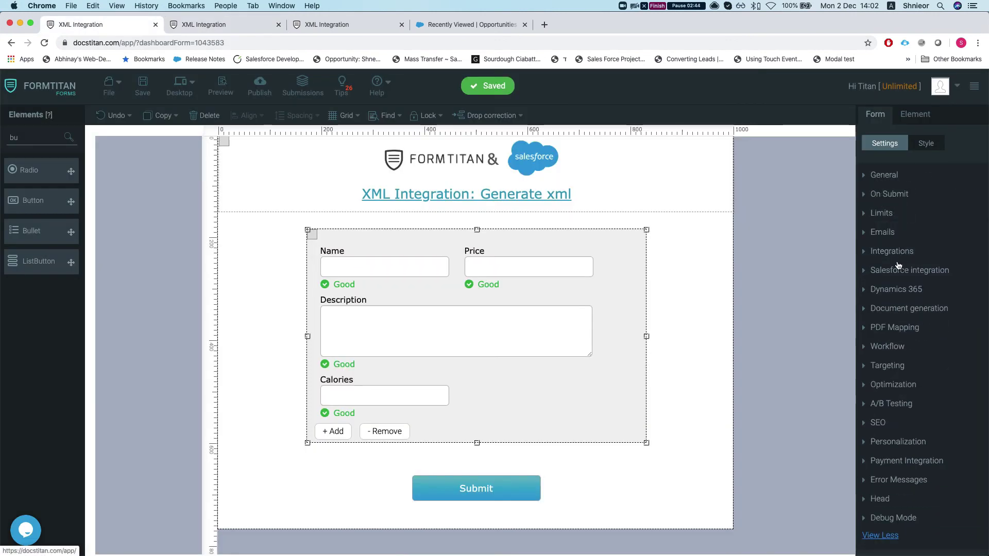
pyautogui.click(896, 268)
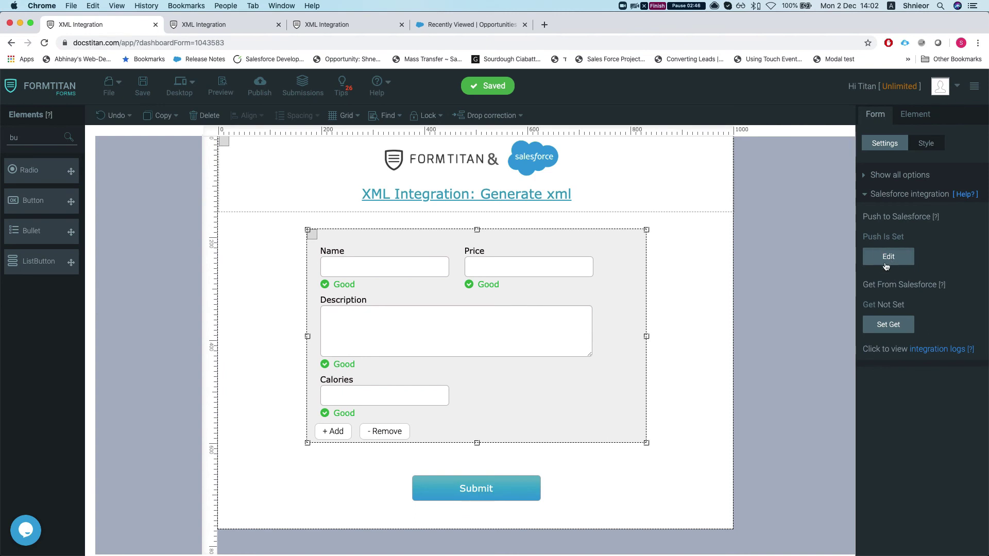
pyautogui.click(887, 260)
# - Add a Salesforce mapping object and choose Attachment as its object
pyautogui.click(321, 261)
pyautogui.click(363, 158)
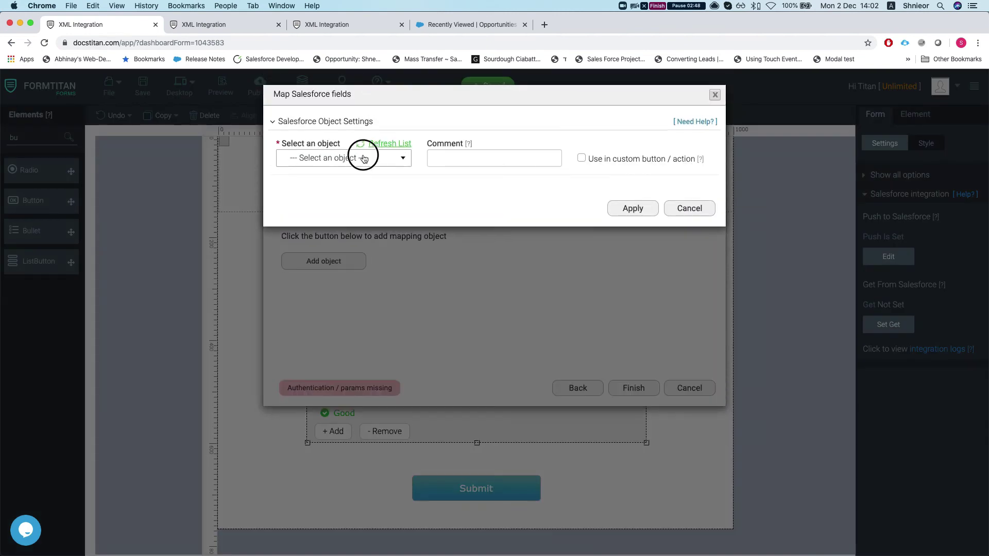
pyautogui.write('attach')
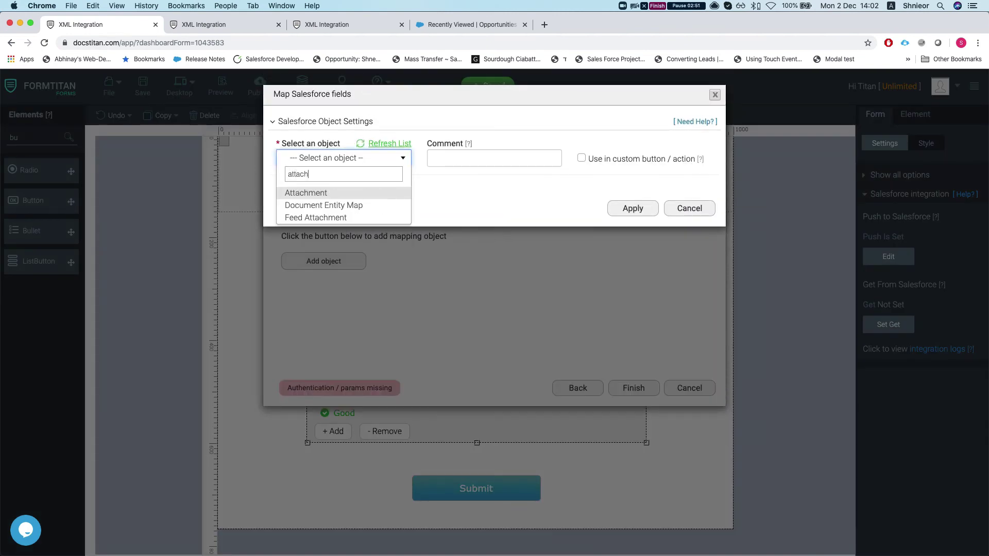
pyautogui.press('Return')
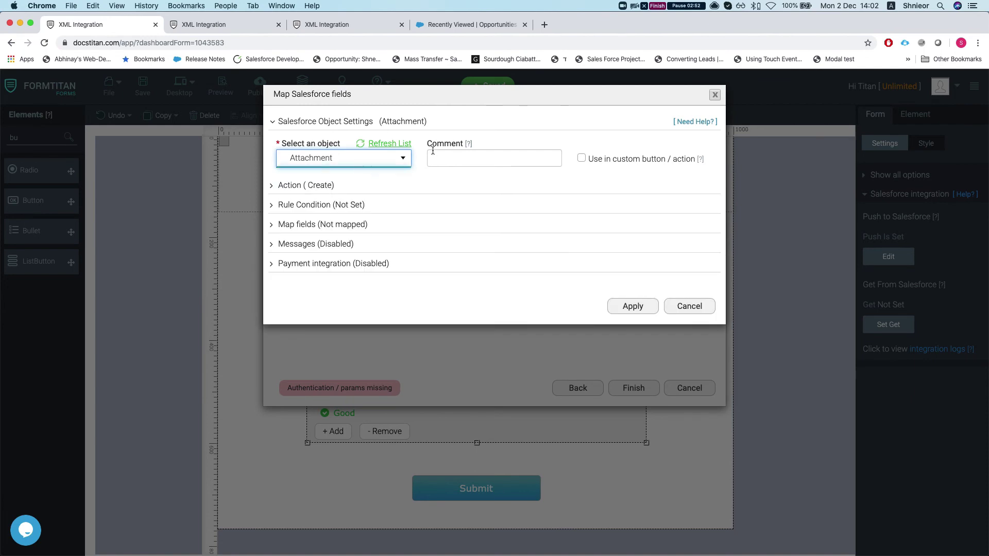
# - Check the Attachment object's action settings, then open its field mapping and map Parent ID to Other
pyautogui.click(298, 186)
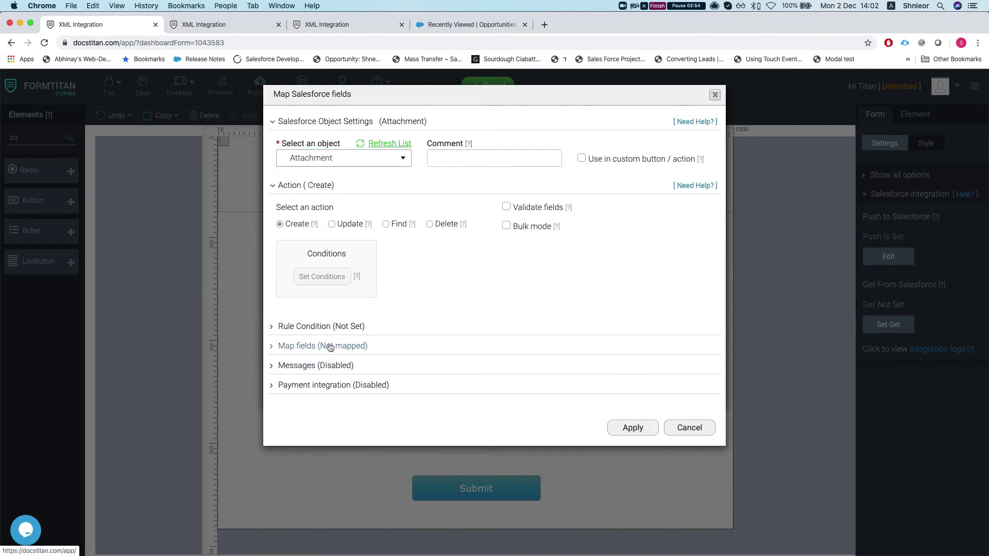
pyautogui.click(319, 346)
pyautogui.click(327, 397)
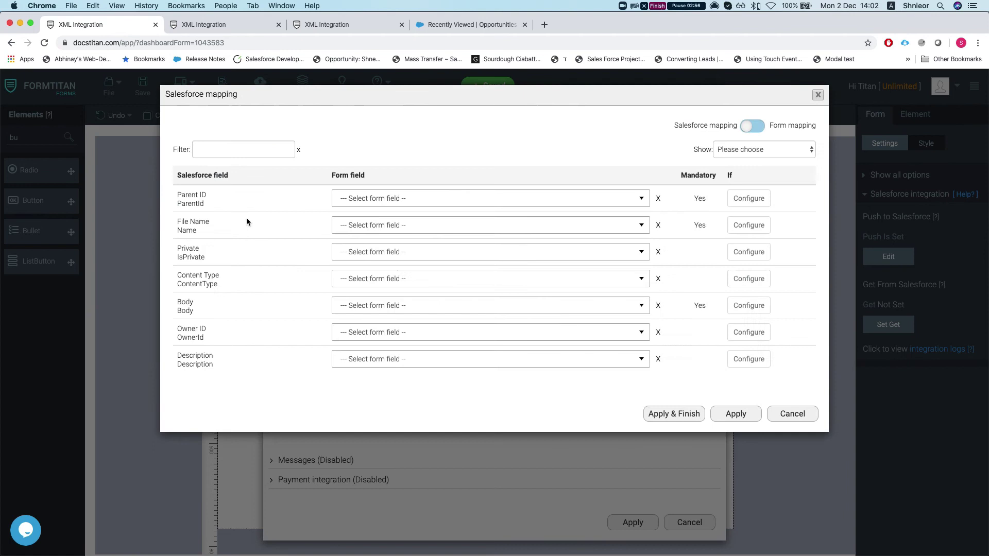
pyautogui.click(365, 201)
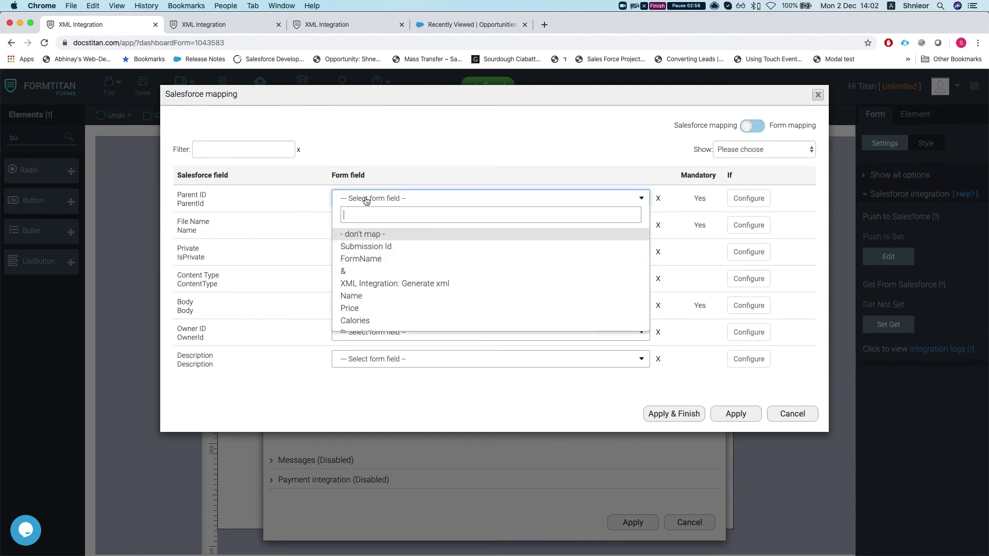
pyautogui.write('othjer')
pyautogui.press('BackSpace')
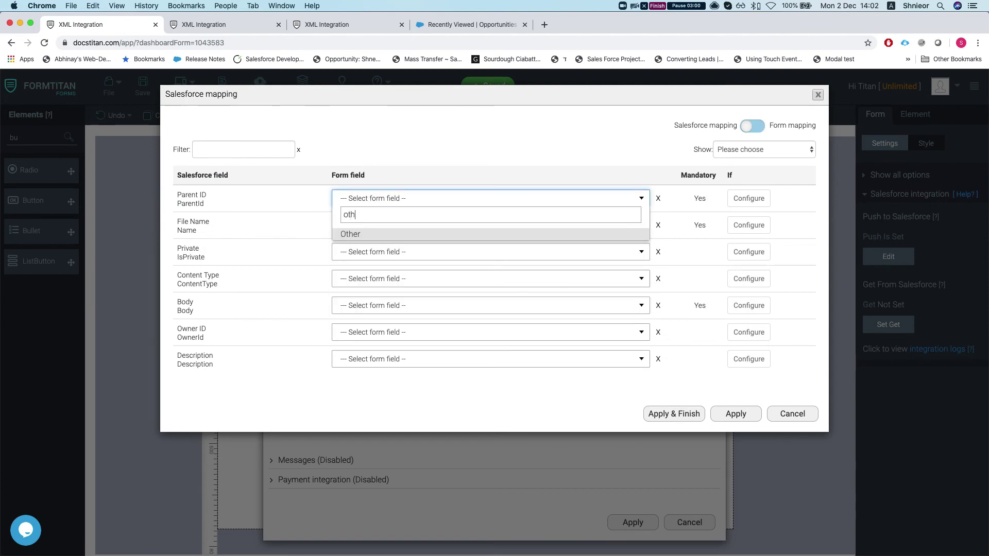
pyautogui.press('Return')
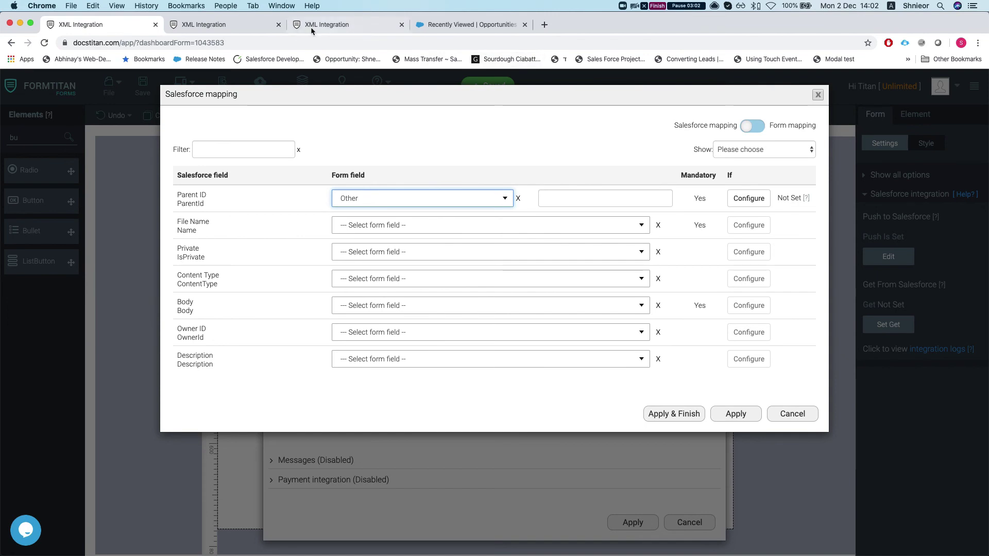
# - Open the Pyramid Emergency Generators opportunity in Salesforce and select its record ID in the page URL
pyautogui.click(449, 27)
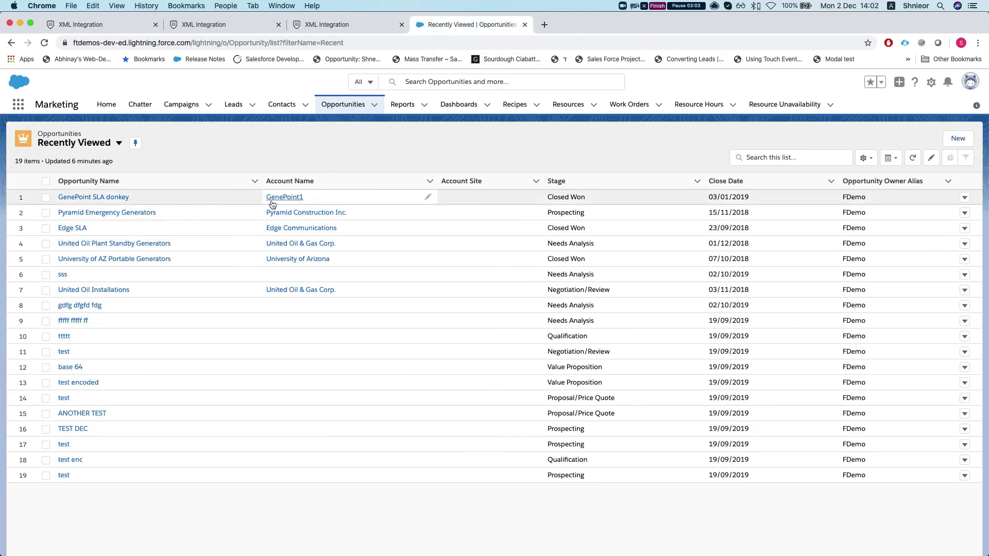
pyautogui.click(105, 215)
pyautogui.click(311, 45)
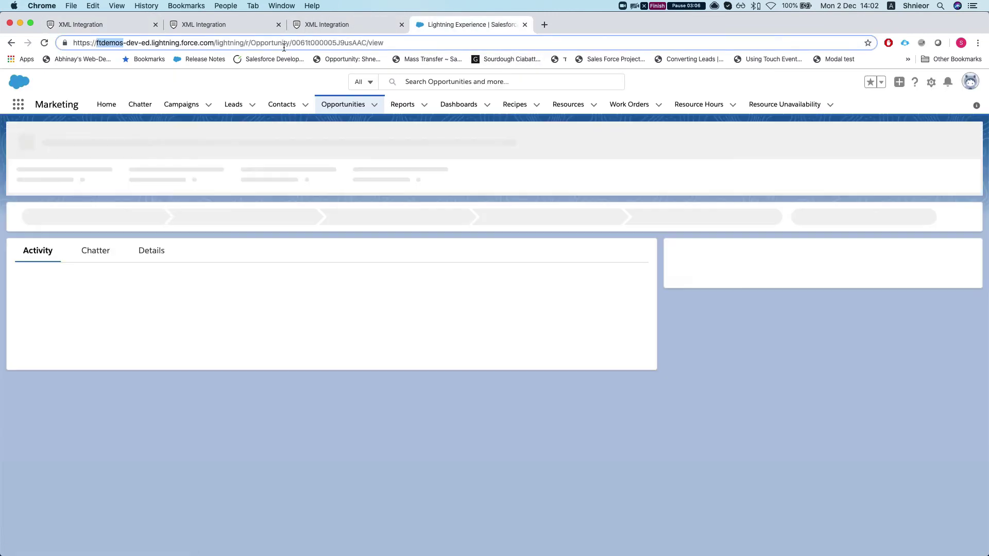
pyautogui.doubleClick(312, 45)
pyautogui.press('super+c')
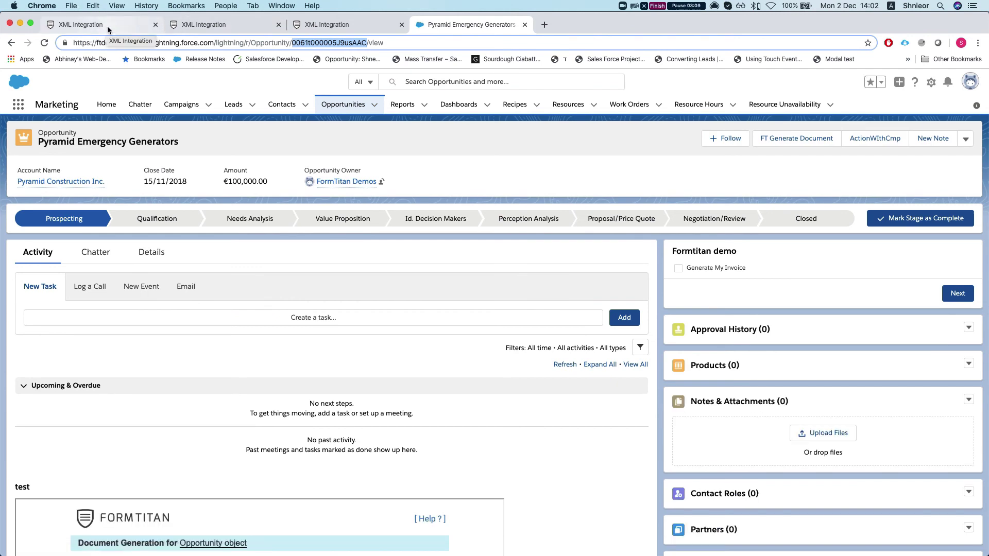
# - Return to the form's Salesforce mapping and paste the copied opportunity record ID as the Parent ID value
pyautogui.click(121, 27)
pyautogui.click(593, 200)
pyautogui.press('super+v')
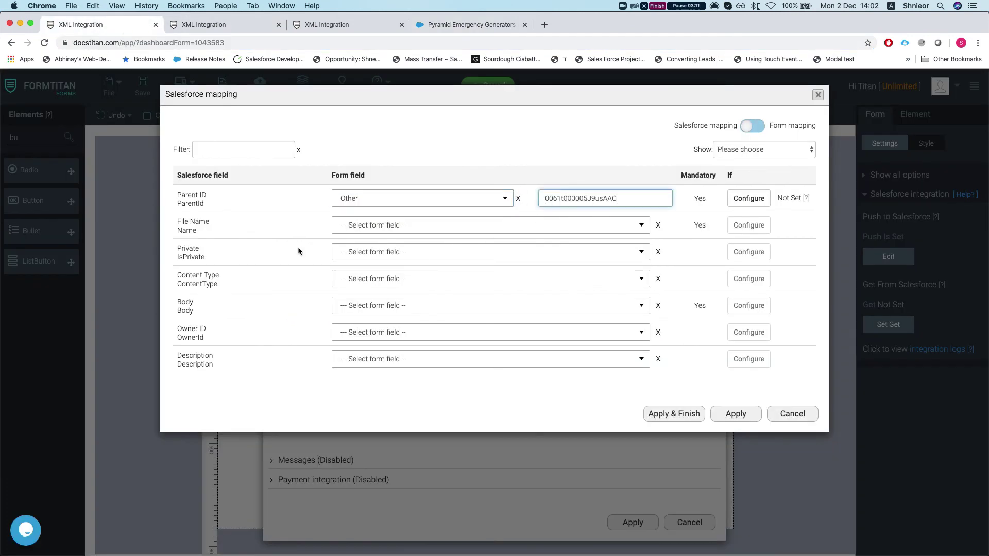
# - Map the attachment's File Name field to Other with the value menu.xml
pyautogui.click(326, 248)
pyautogui.click(419, 230)
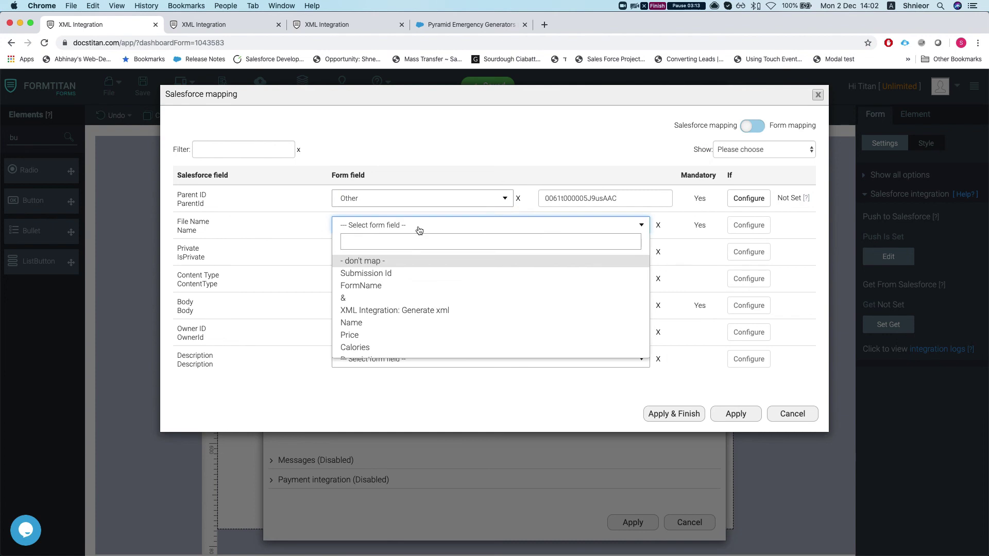
pyautogui.write('other')
pyautogui.press('Return')
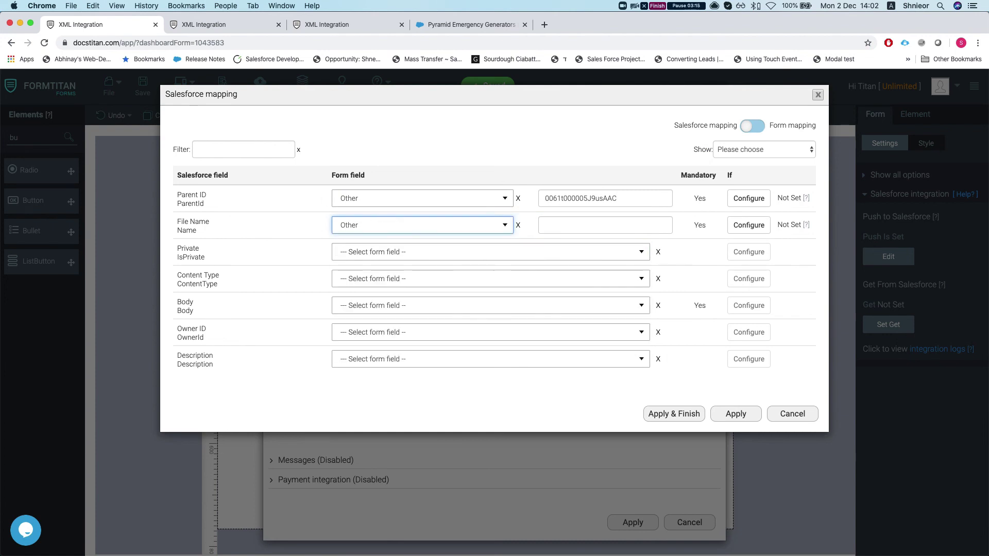
pyautogui.click(560, 225)
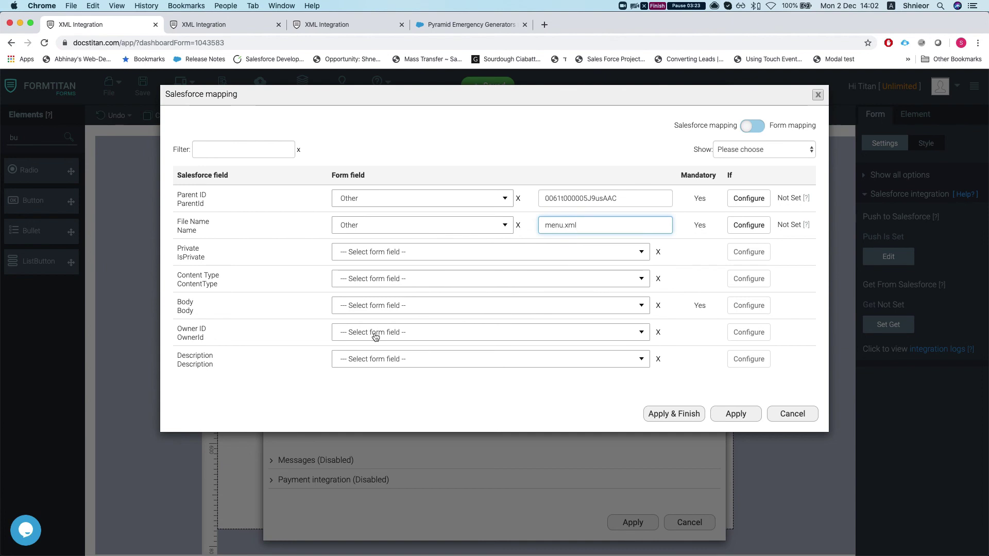
# - Map the attachment's Body field to XML mapping, apply and finish the Salesforce mapping, and save the form
pyautogui.click(419, 361)
pyautogui.click(261, 309)
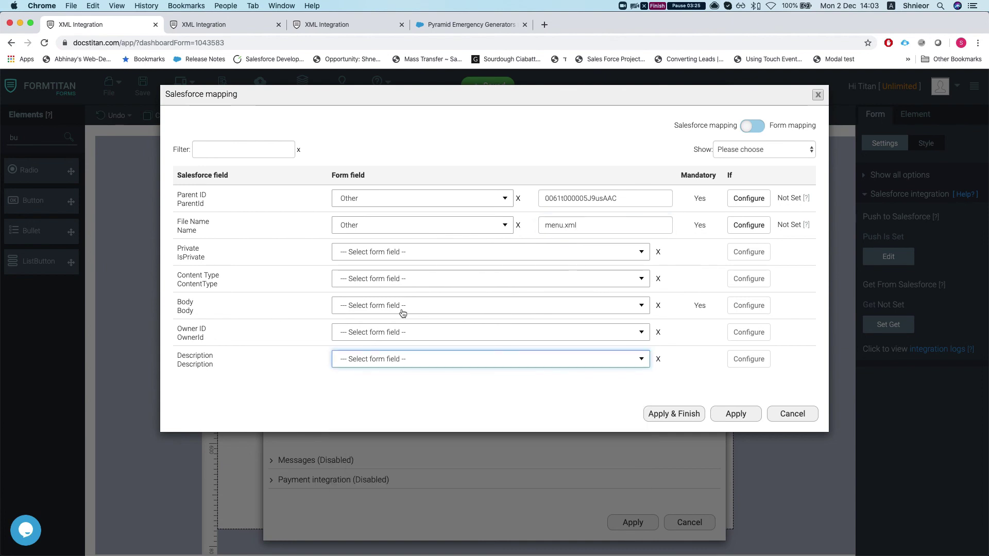
pyautogui.click(402, 309)
pyautogui.write('xml')
pyautogui.press('Down')
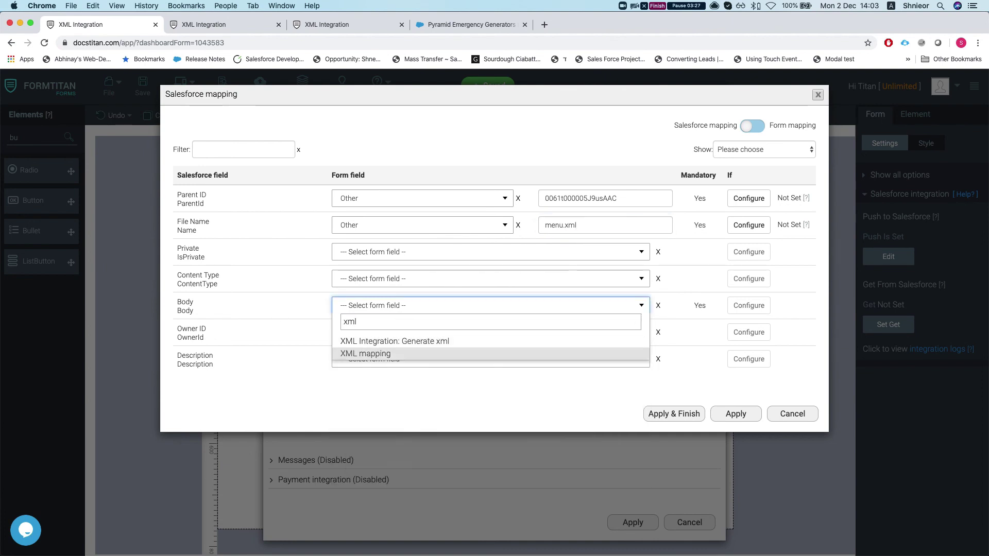
pyautogui.press('Return')
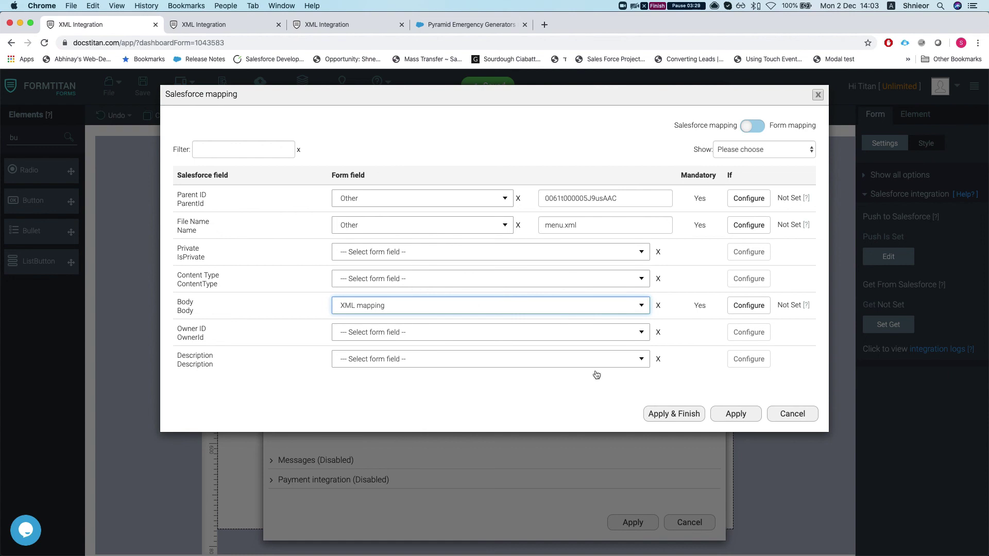
pyautogui.click(681, 414)
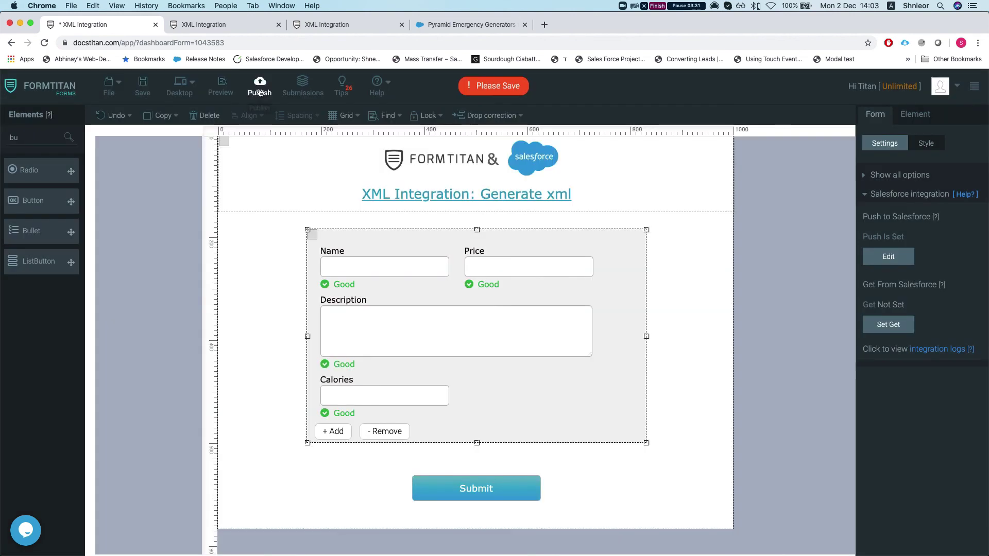
pyautogui.click(144, 92)
# - Reload the published form and fill in the first item with name test, price 33, description "test desc" and calories 55
pyautogui.click(203, 24)
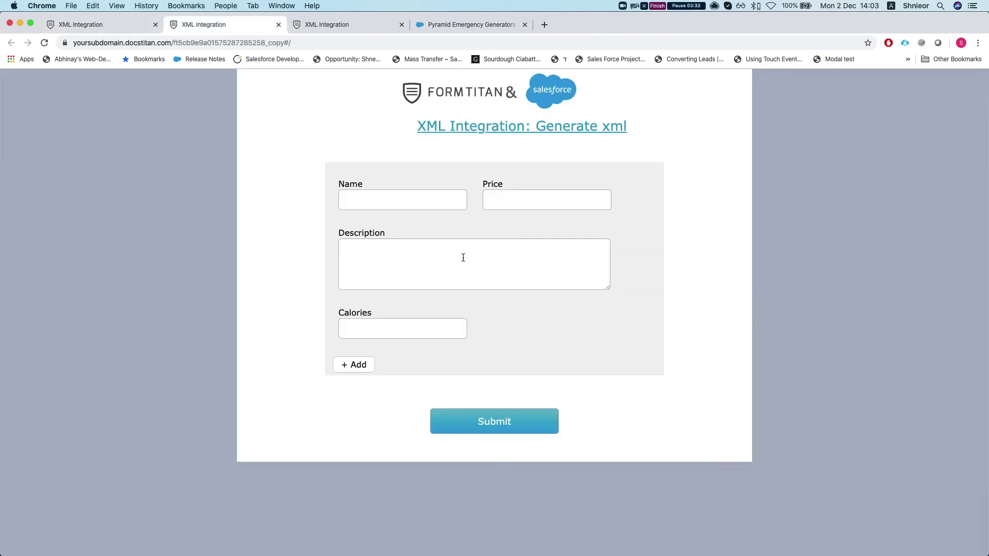
pyautogui.press('super+r')
pyautogui.click(396, 205)
pyautogui.write('test')
pyautogui.press('Tab')
pyautogui.write('33')
pyautogui.press('Tab')
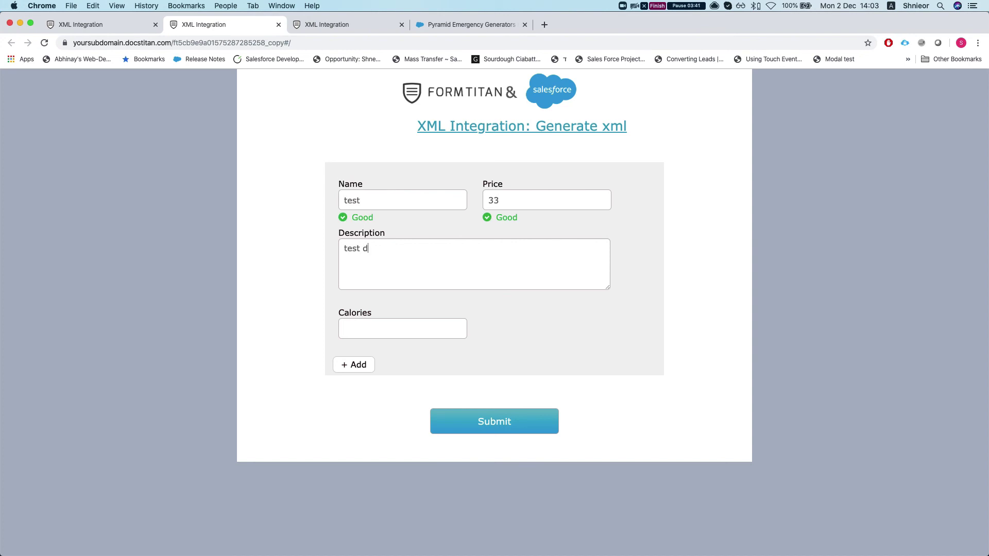
pyautogui.write('test desc')
pyautogui.press('Tab')
# - Add a second item with name test22, price 44, description "sdfgsdf sdfds dsf" and calories 43, and submit the form
pyautogui.click(354, 364)
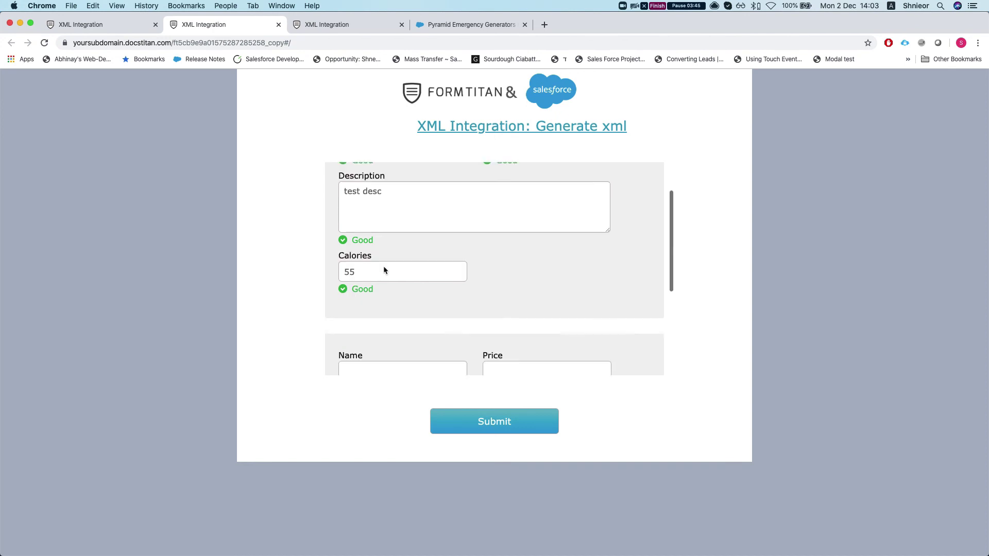
pyautogui.click(376, 204)
pyautogui.write('test22')
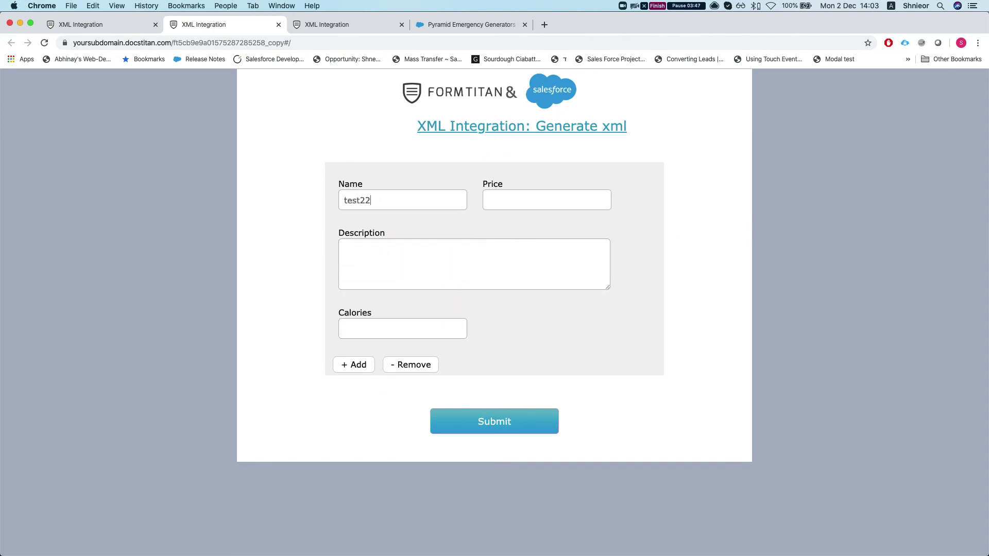
pyautogui.click(534, 200)
pyautogui.write('44')
pyautogui.click(459, 268)
pyautogui.write('sdfgsdf sdfds dsf')
pyautogui.click(396, 328)
pyautogui.write('433')
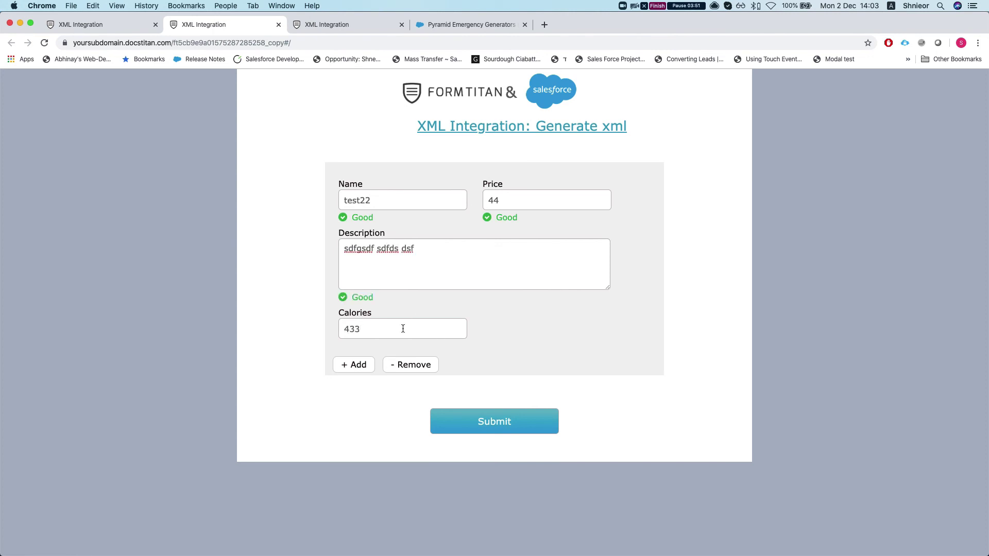
pyautogui.press('BackSpace')
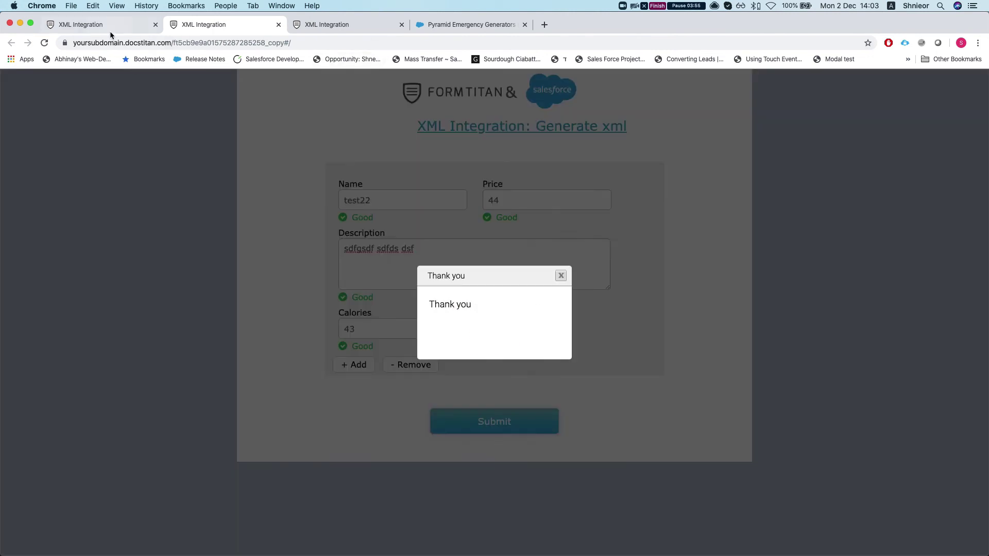
# - Return to the form editor, open the form's Salesforce integration logs and reset the log filters
pyautogui.click(108, 25)
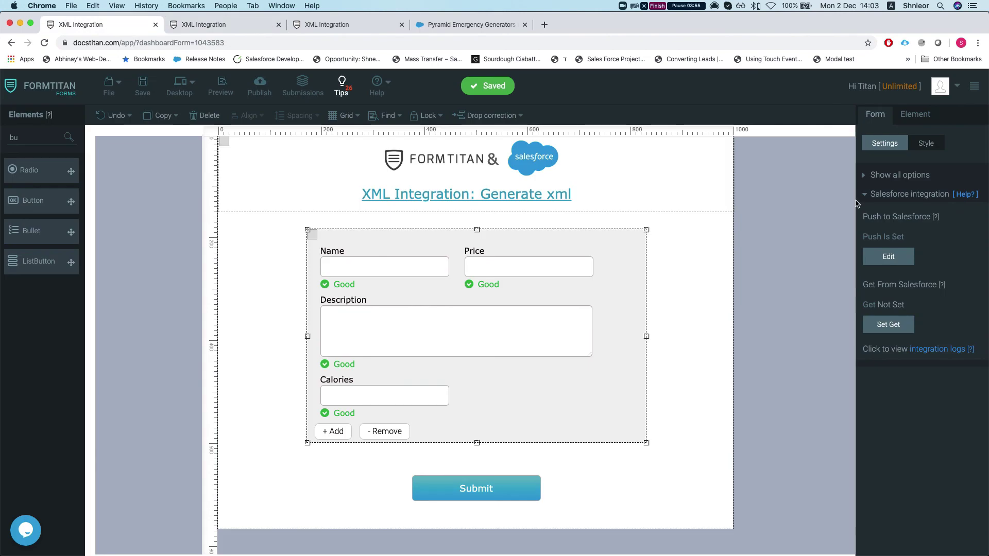
pyautogui.click(937, 348)
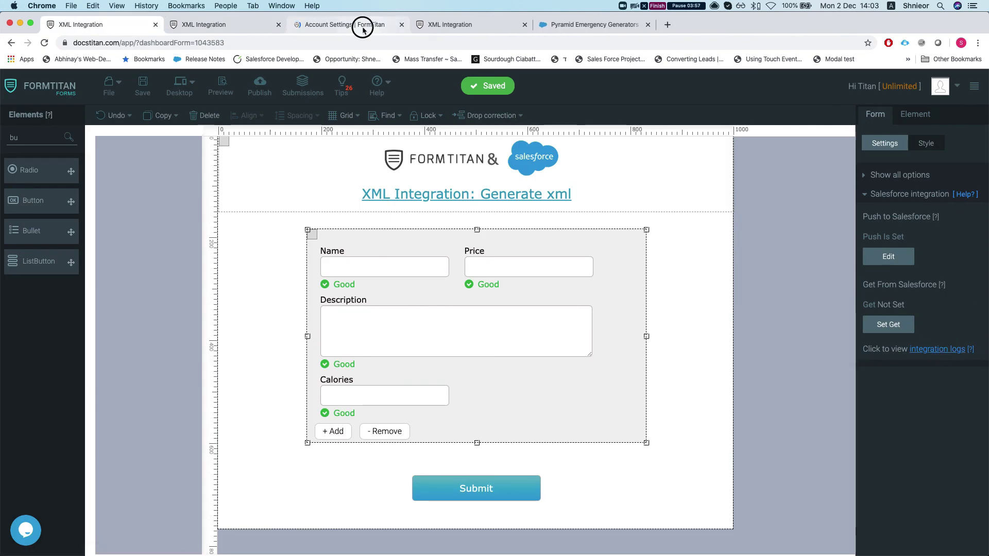
pyautogui.click(376, 26)
pyautogui.click(800, 175)
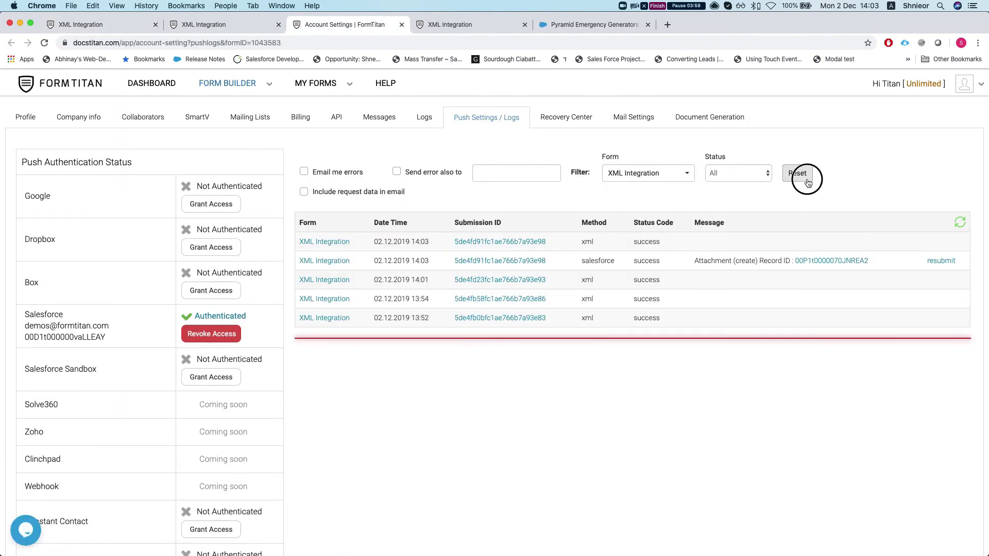
# - Open the attachment record linked in the newest Salesforce log entry, and download and open its menu.xml file
pyautogui.click(774, 262)
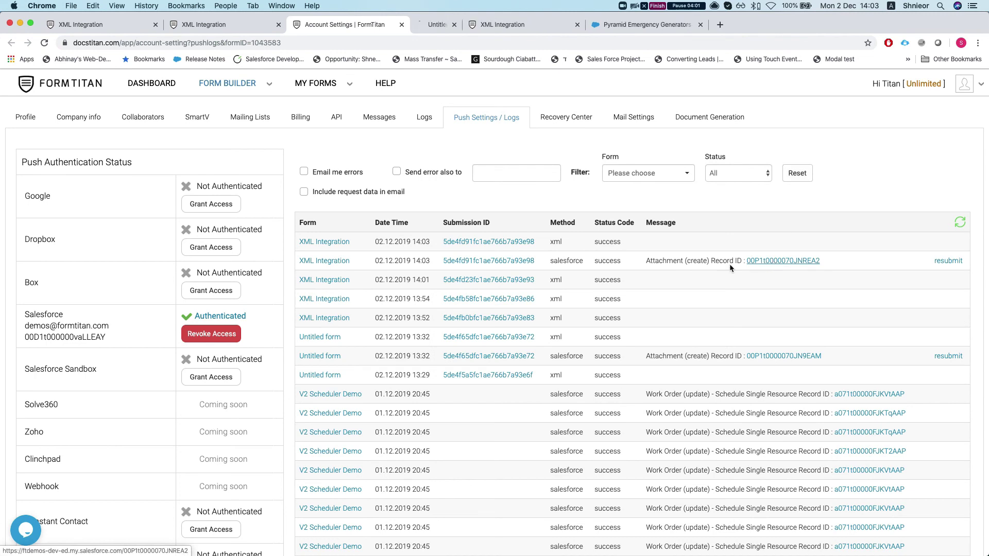
pyautogui.click(441, 25)
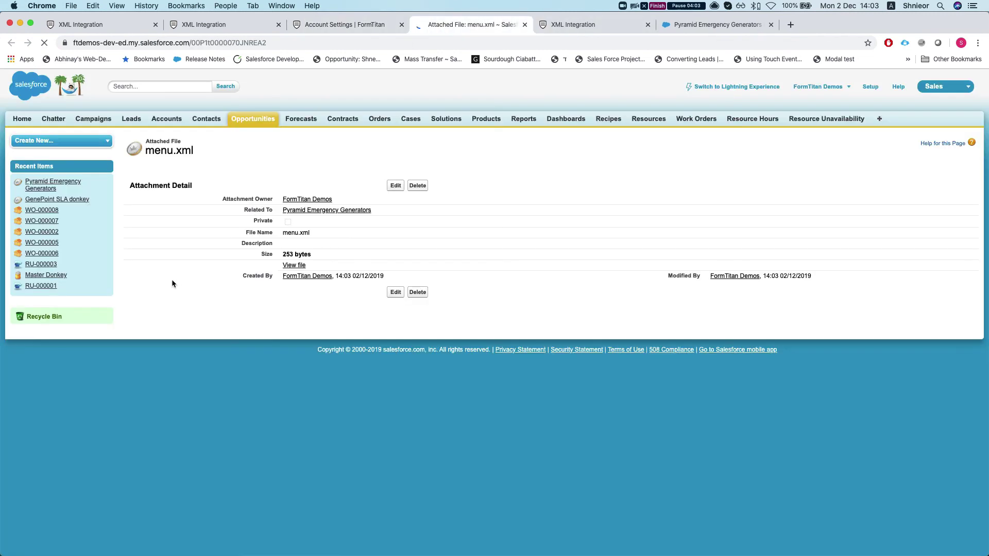
pyautogui.click(302, 265)
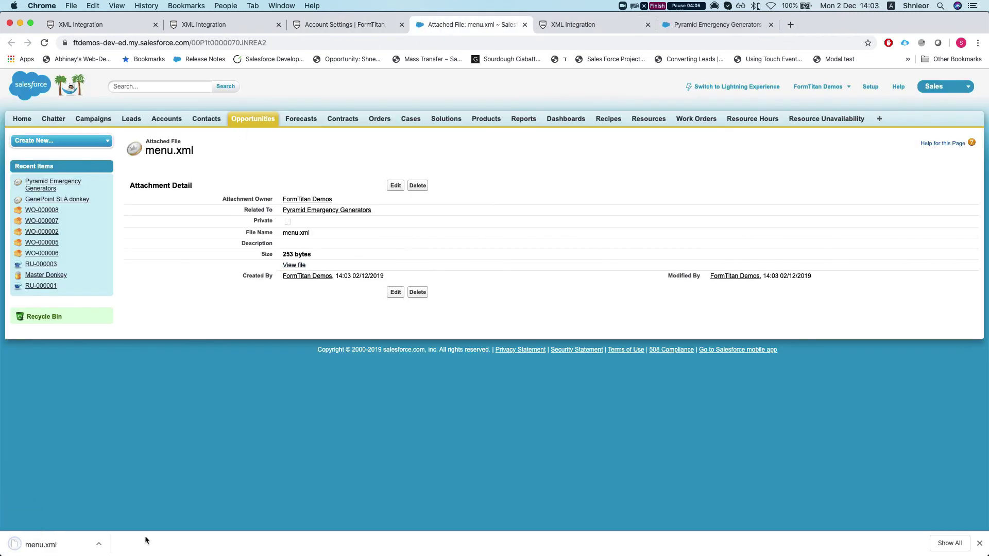
pyautogui.click(46, 547)
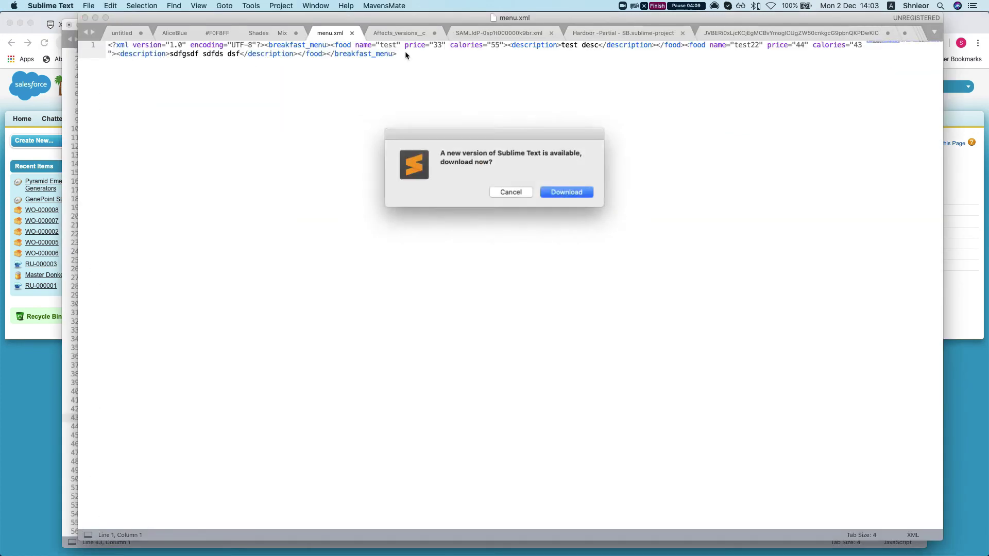
# - Dismiss the Sublime Text update offer and examine the submitted items in menu.xml
pyautogui.click(516, 194)
pyautogui.click(617, 51)
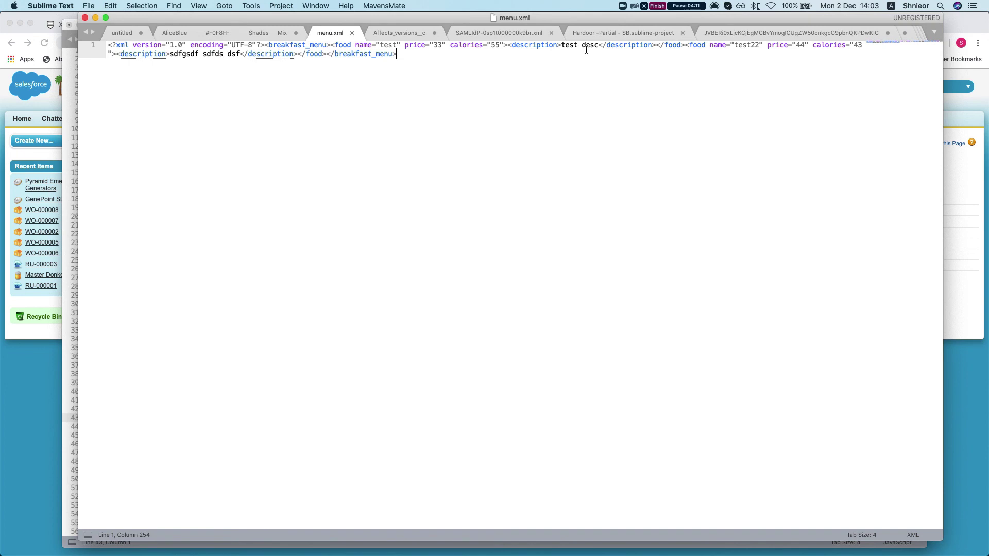
pyautogui.click(586, 50)
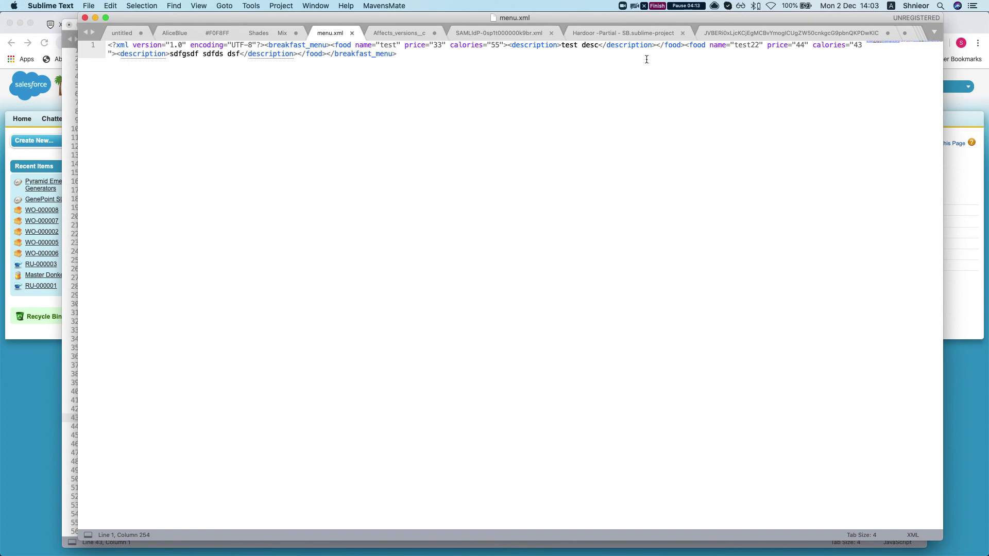